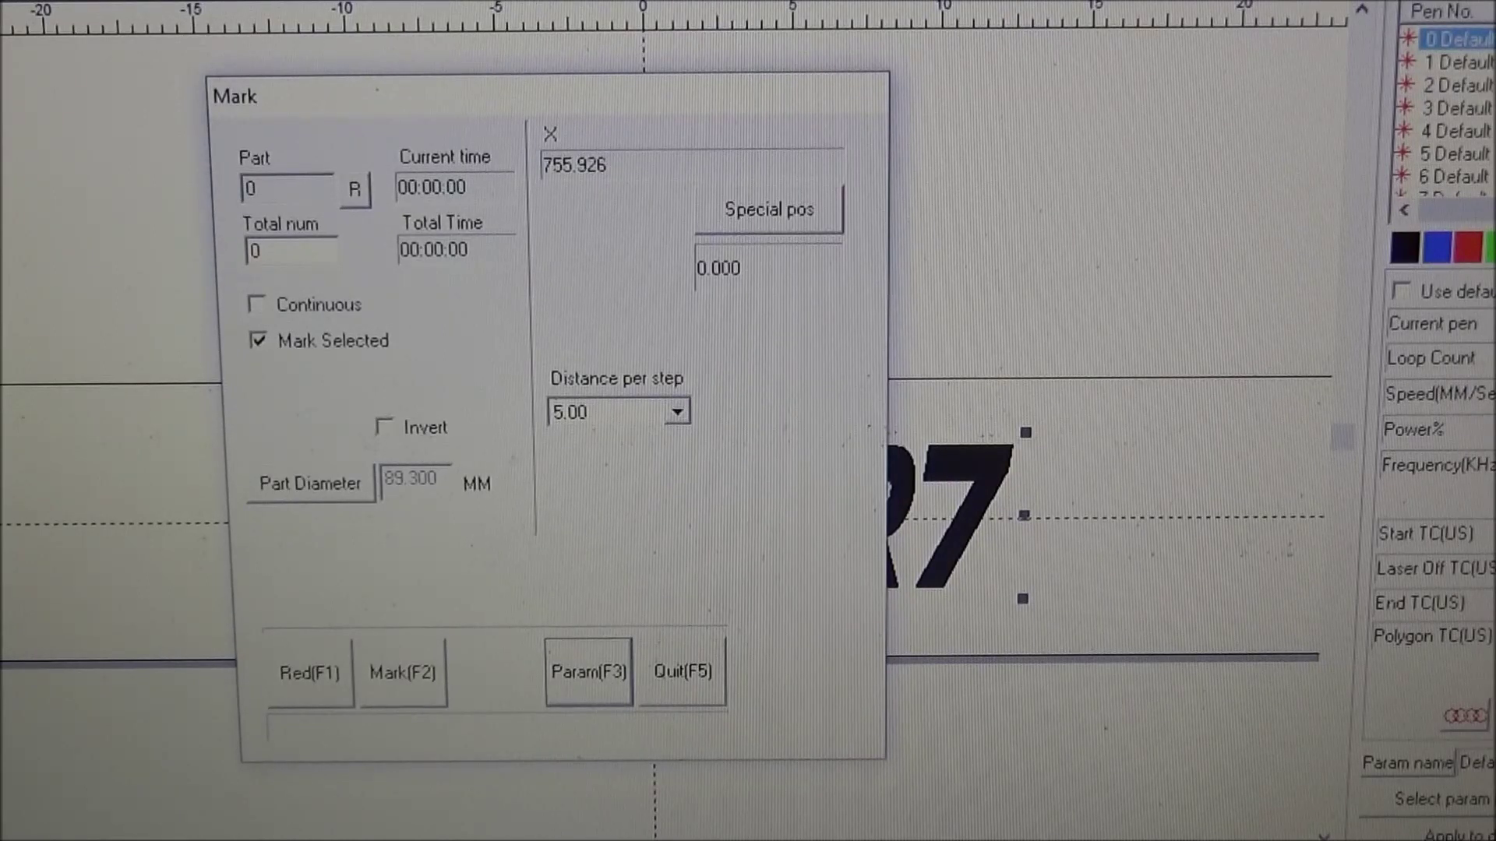
View the rotary axis settings: enabled, 12800 pulses per round, 89.300 mm diameter.
click(596, 688)
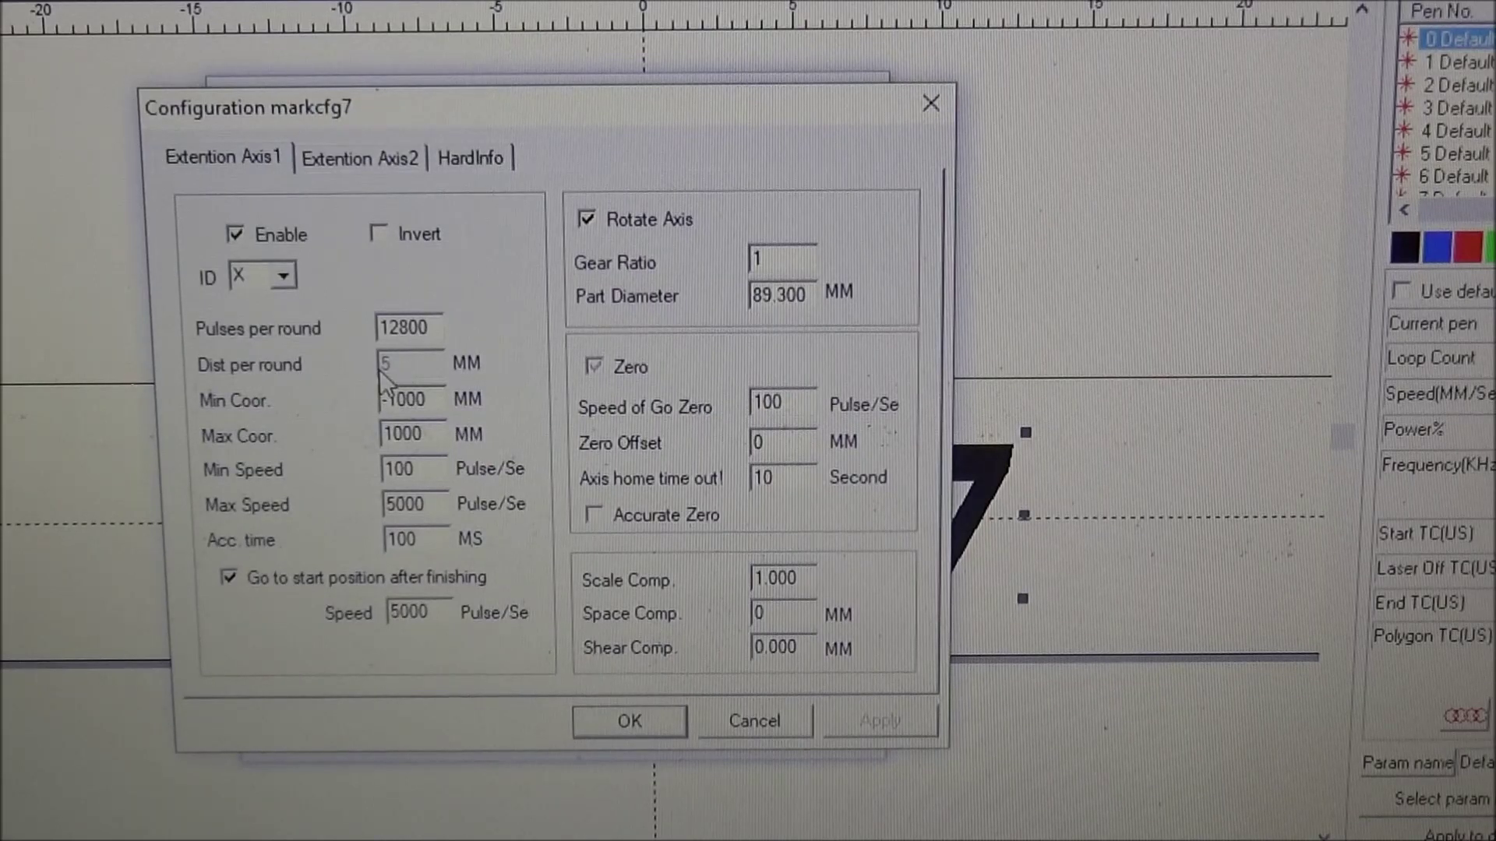
Cancel the axis configuration and quit the Mark dialog, keeping the CNC4XR7 text.
click(784, 723)
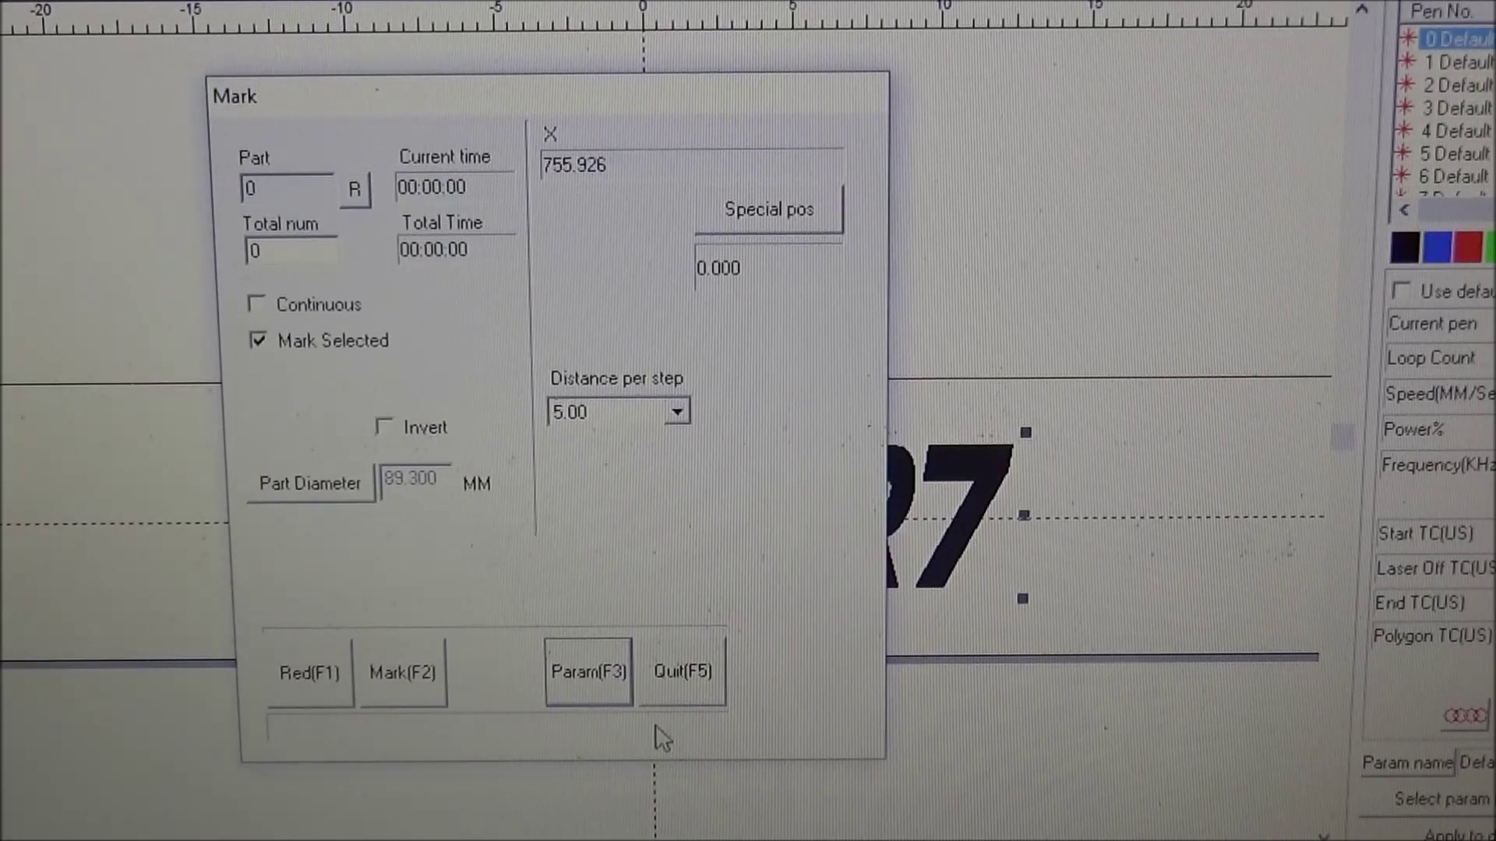
click(672, 681)
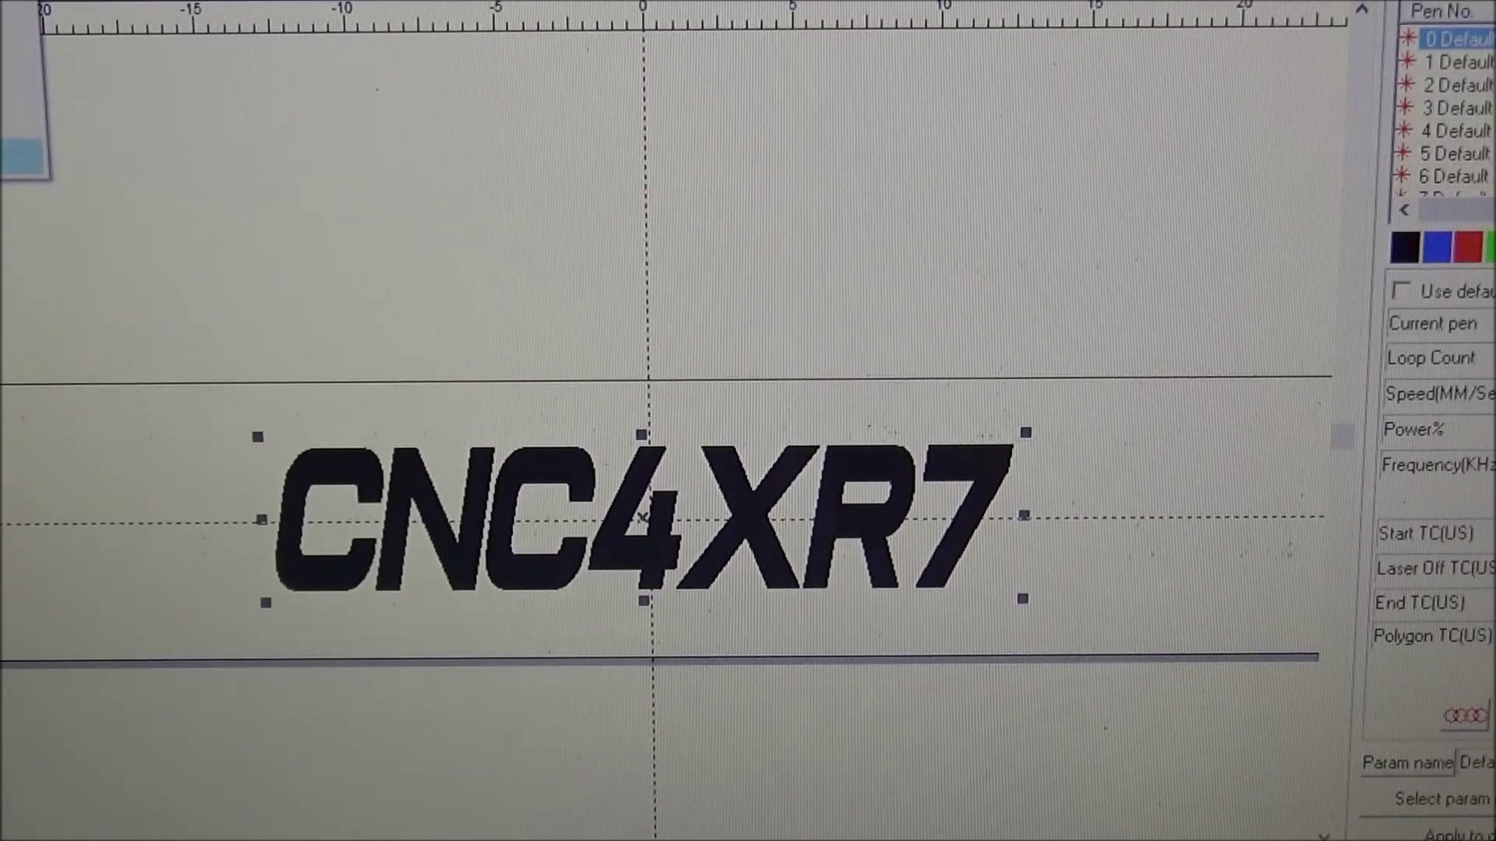
Reopen the Mark dialog with F2 and jog the rotary axis one step backward.
key(F2)
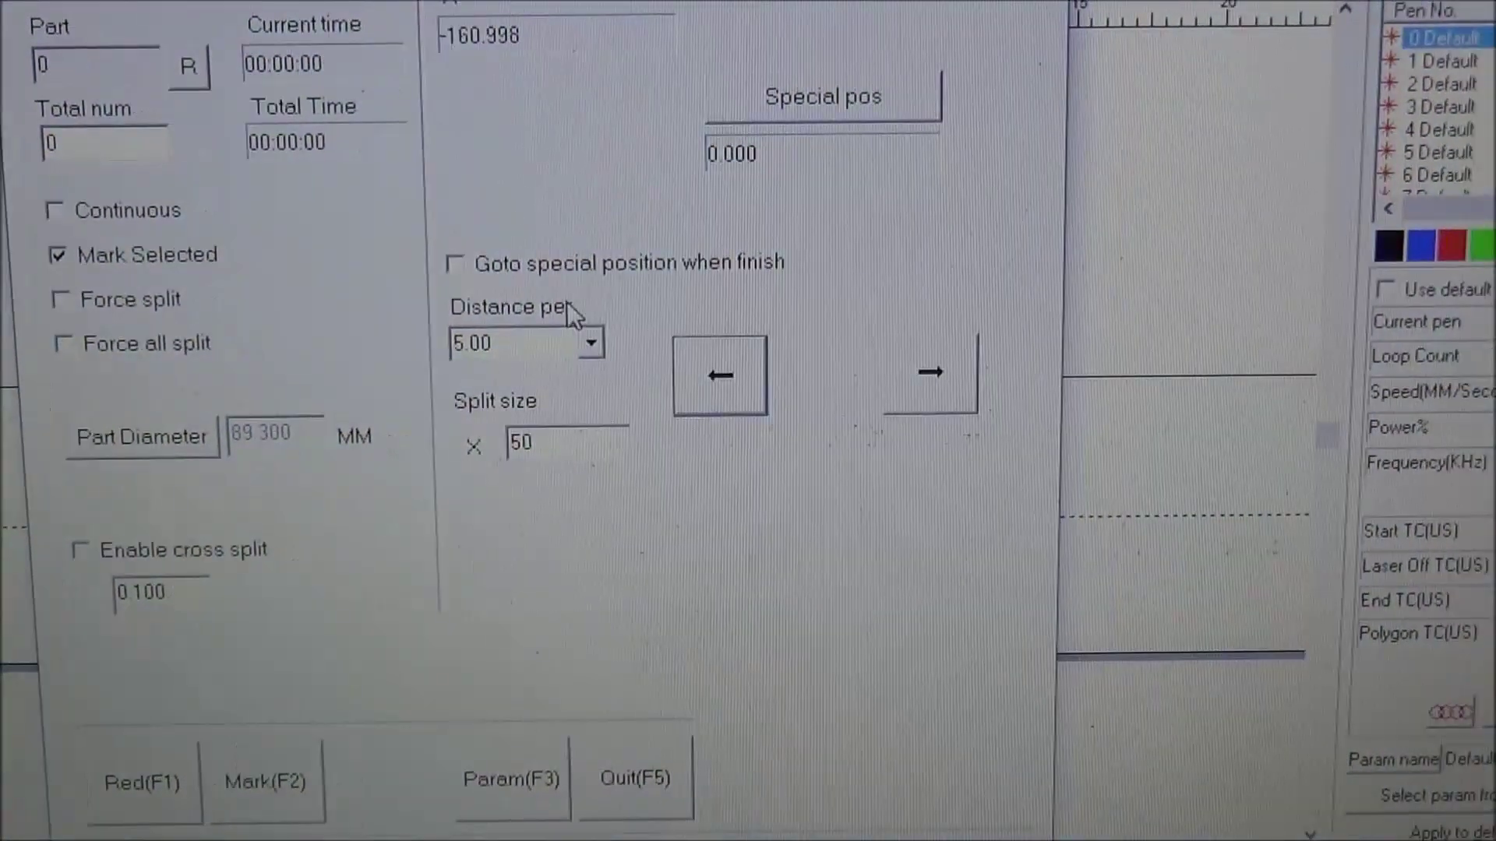
click(736, 403)
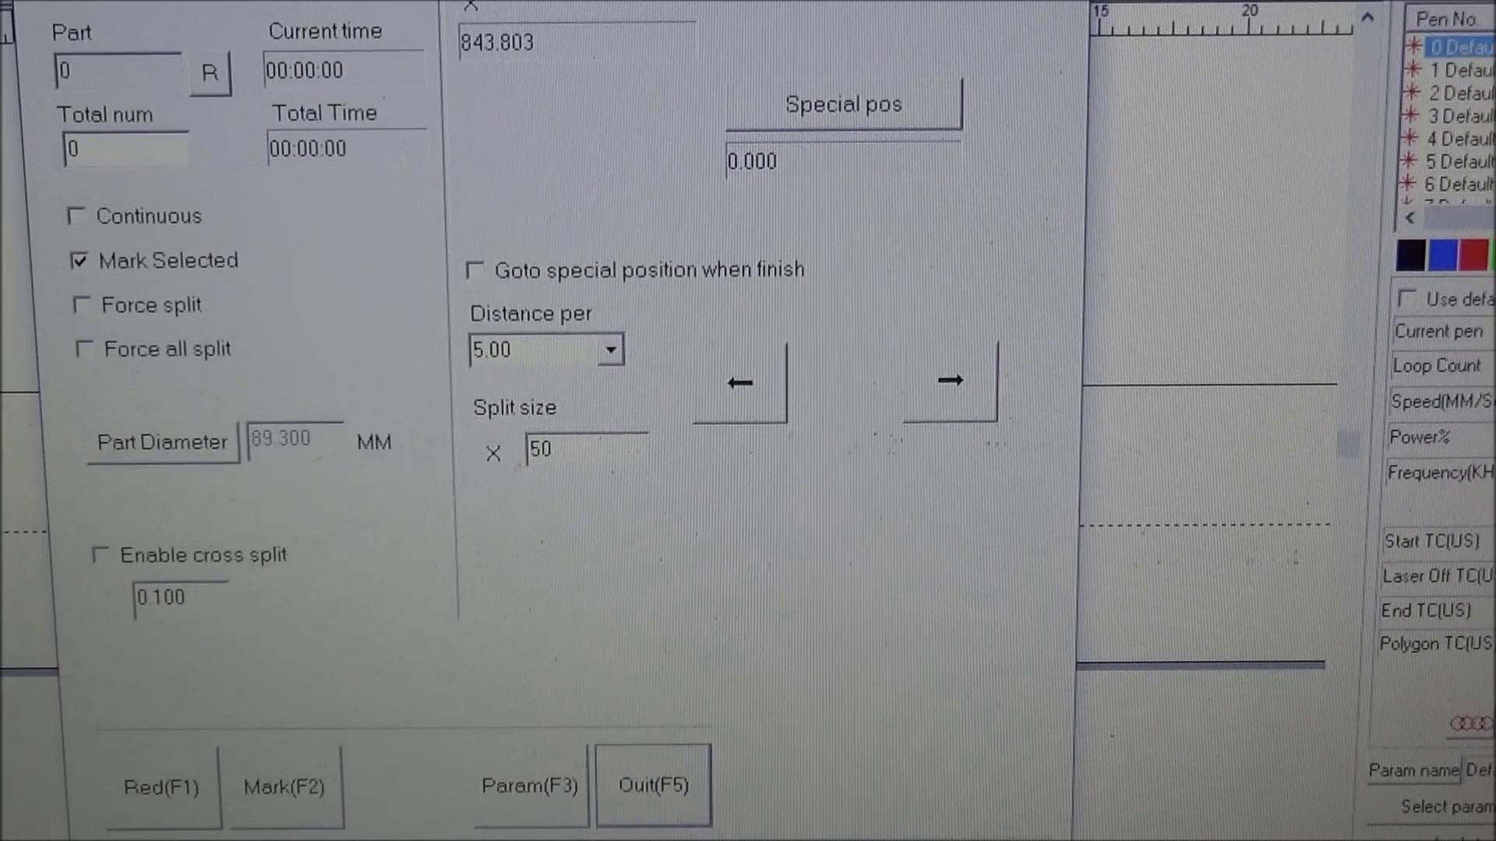
Compute the circumference 80 × 3.14 = 251.2 in Calculator, then close it.
click(897, 550)
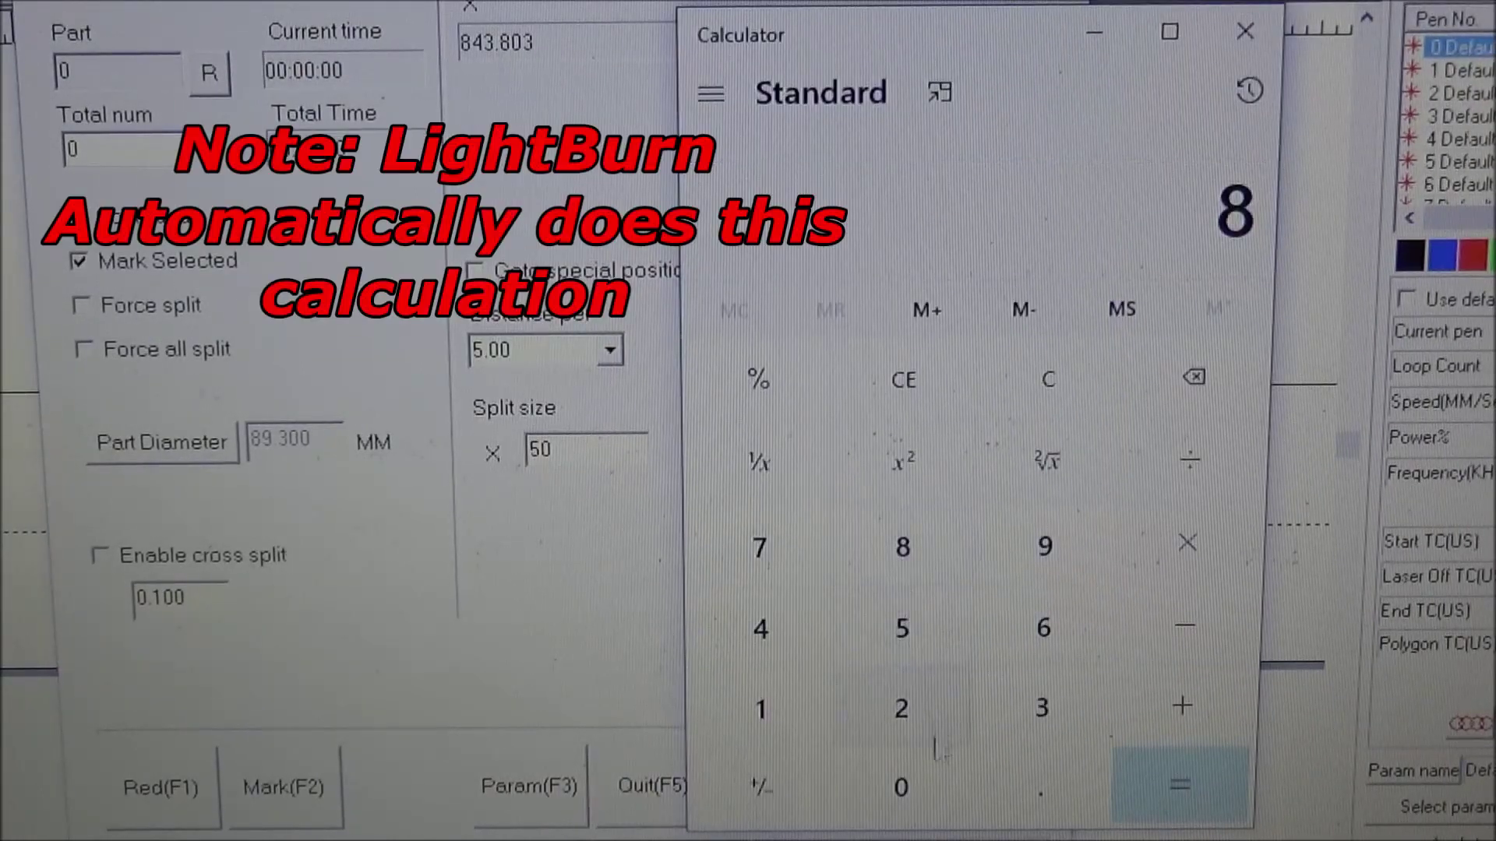
click(900, 789)
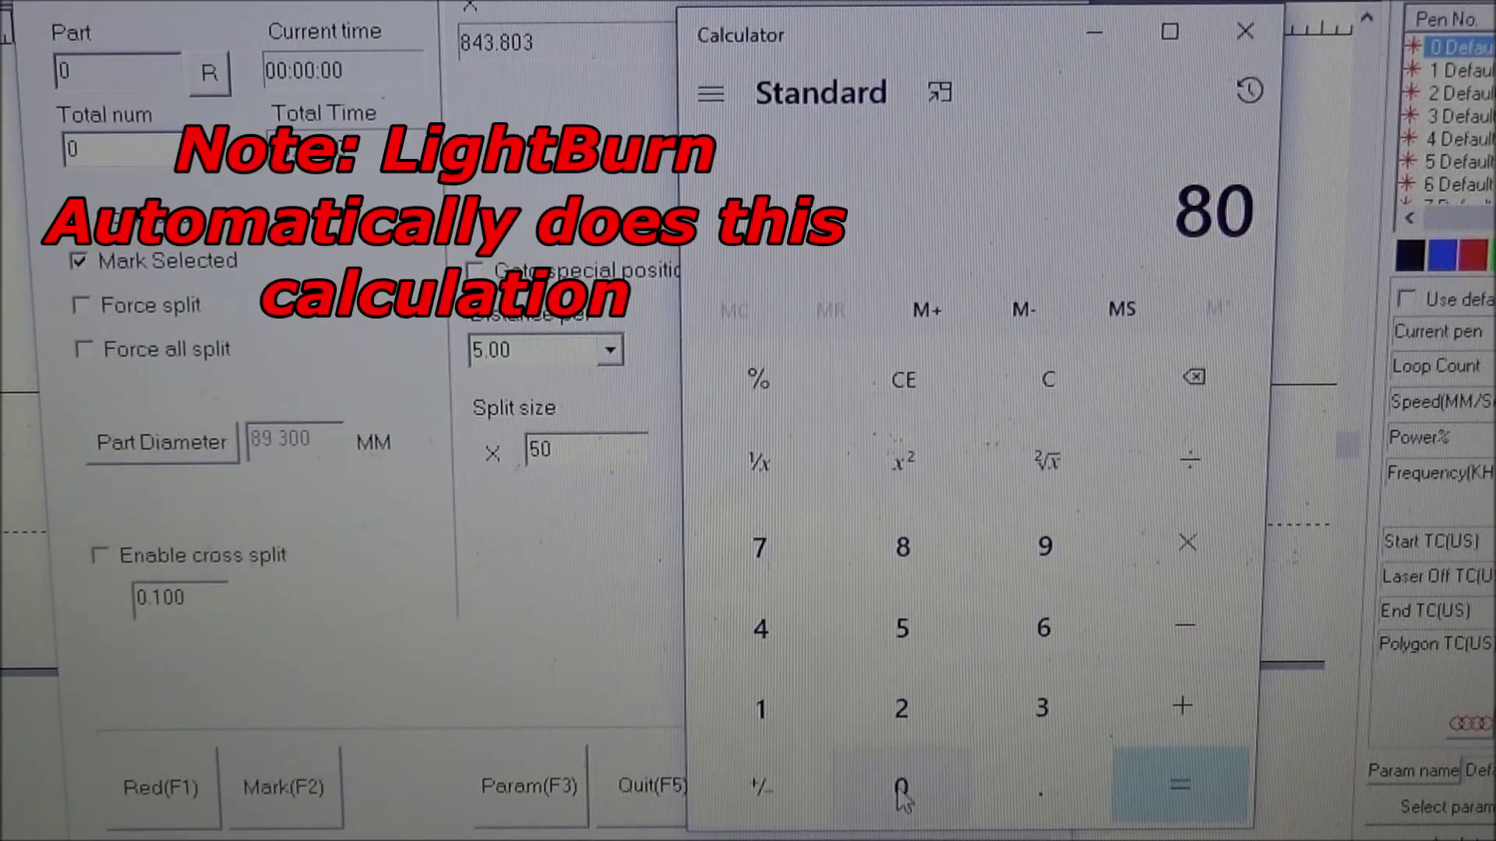
click(1193, 547)
click(1041, 713)
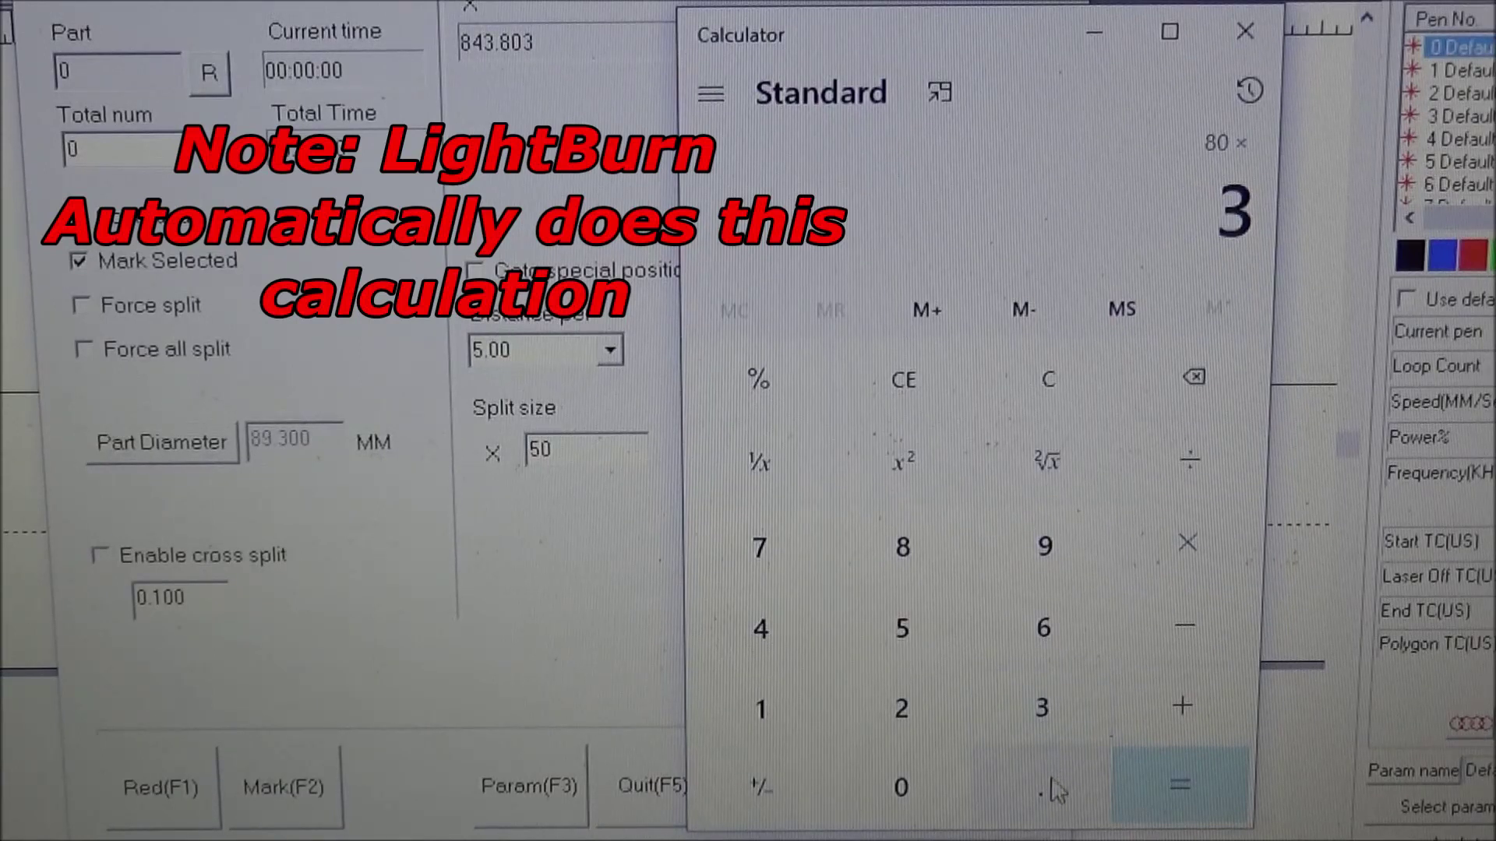
click(1040, 788)
click(766, 713)
click(757, 651)
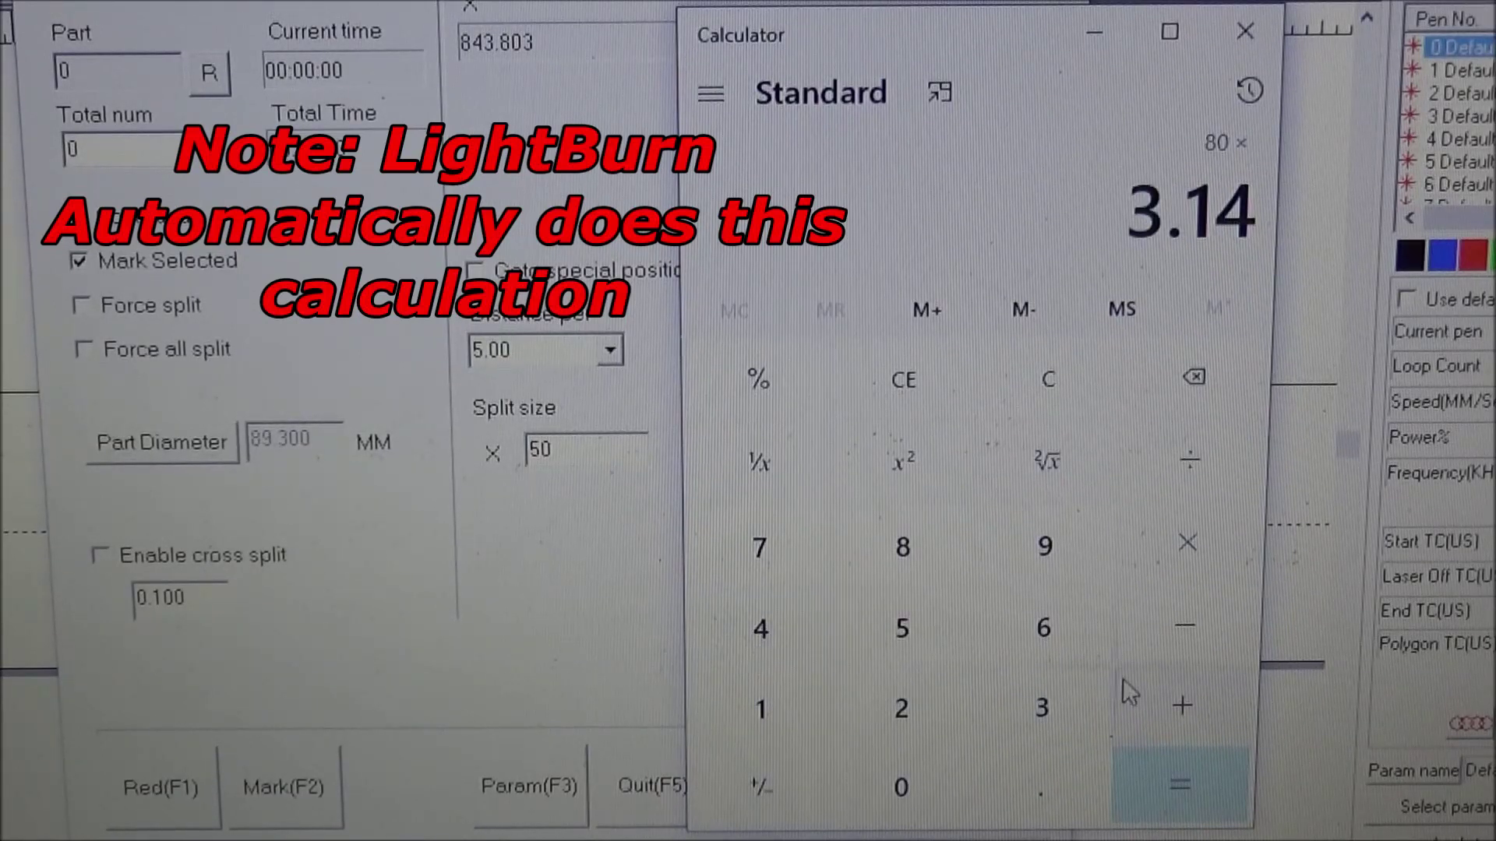
click(1195, 793)
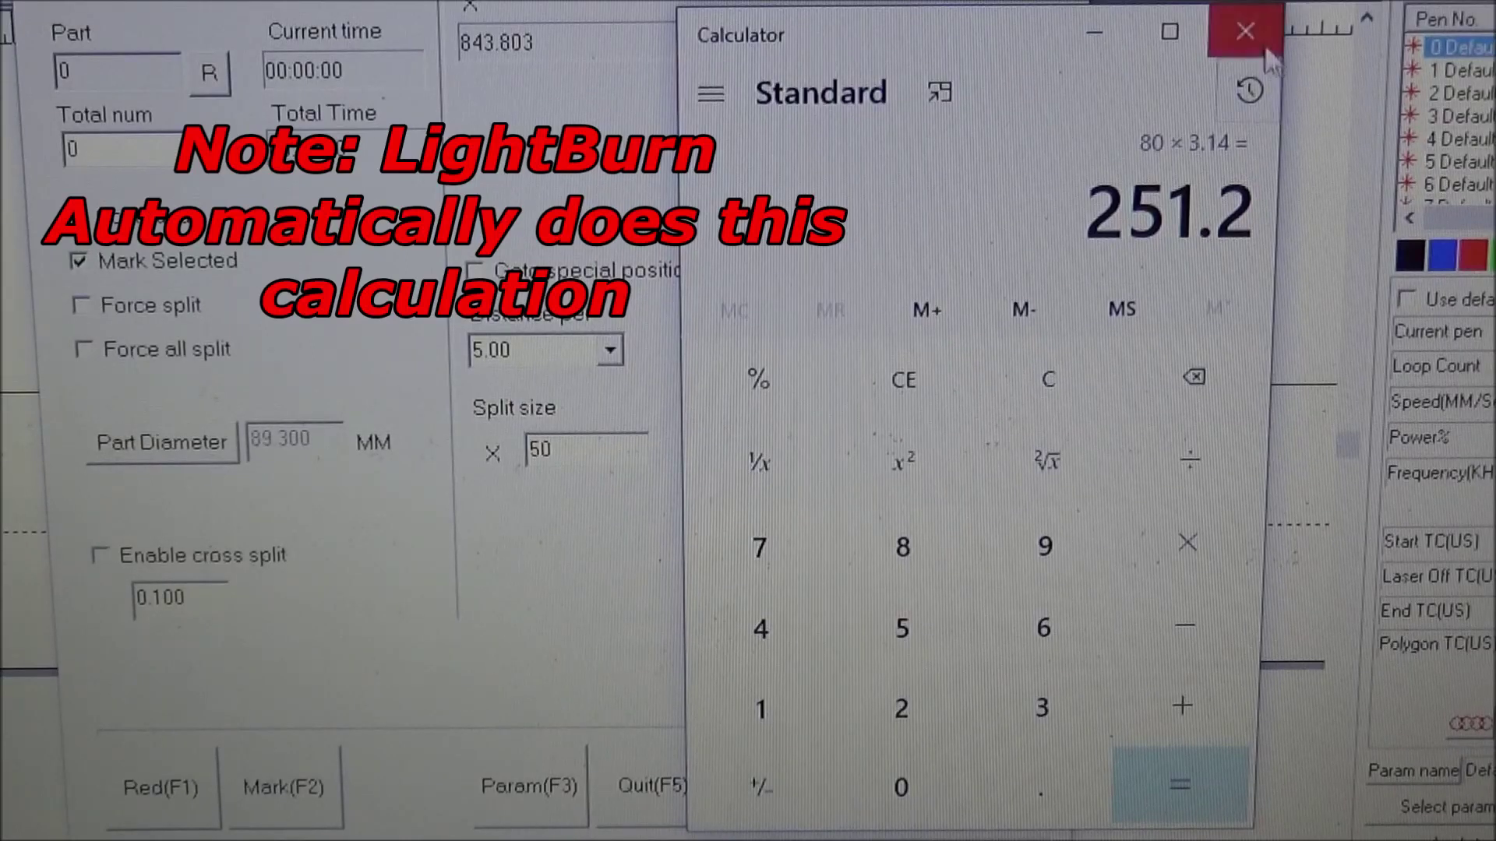
click(1245, 32)
double_click(521, 354)
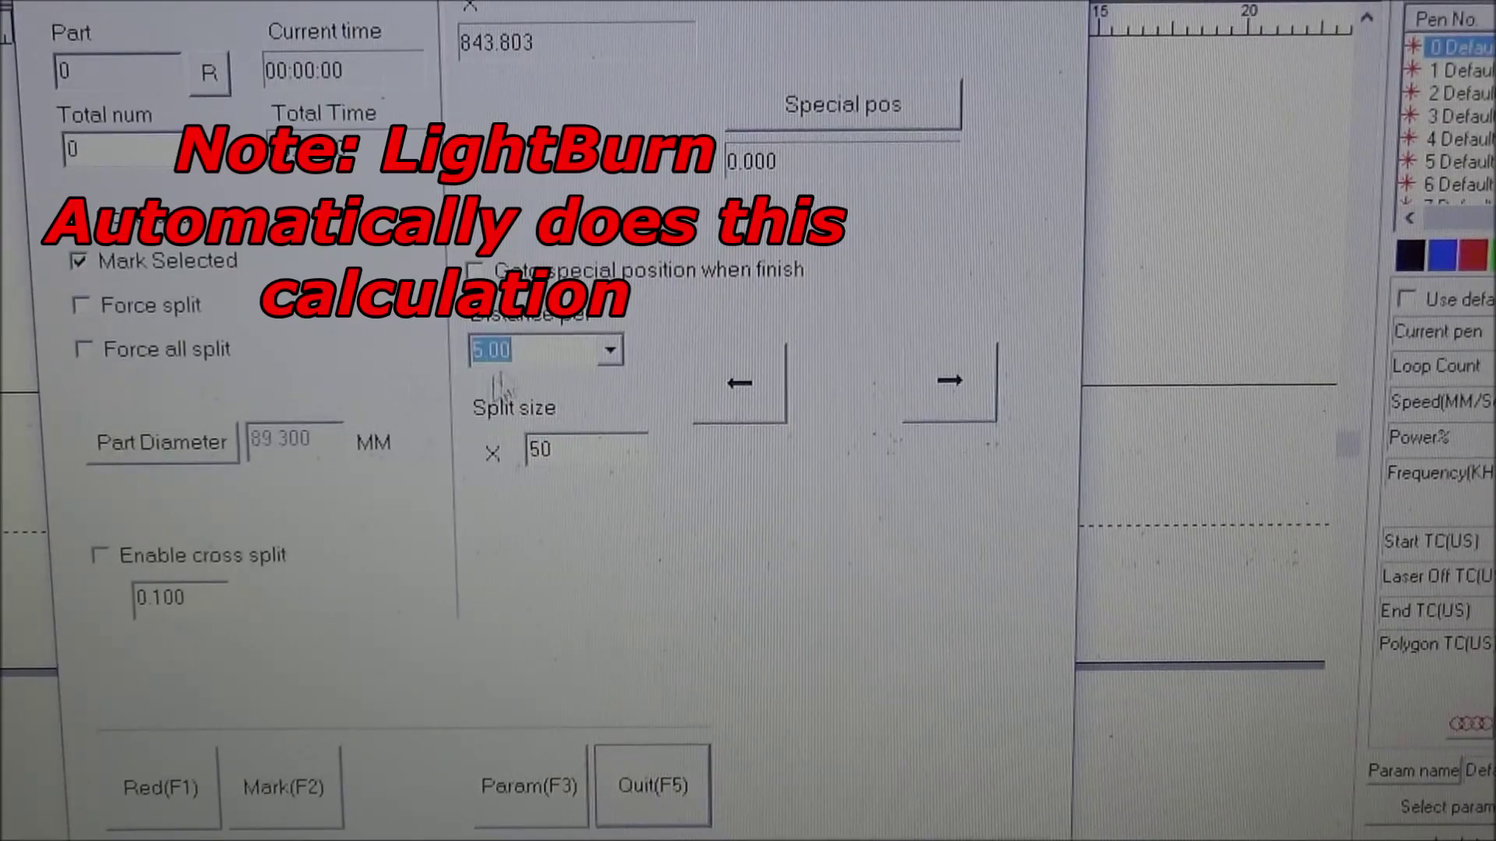
text(251)
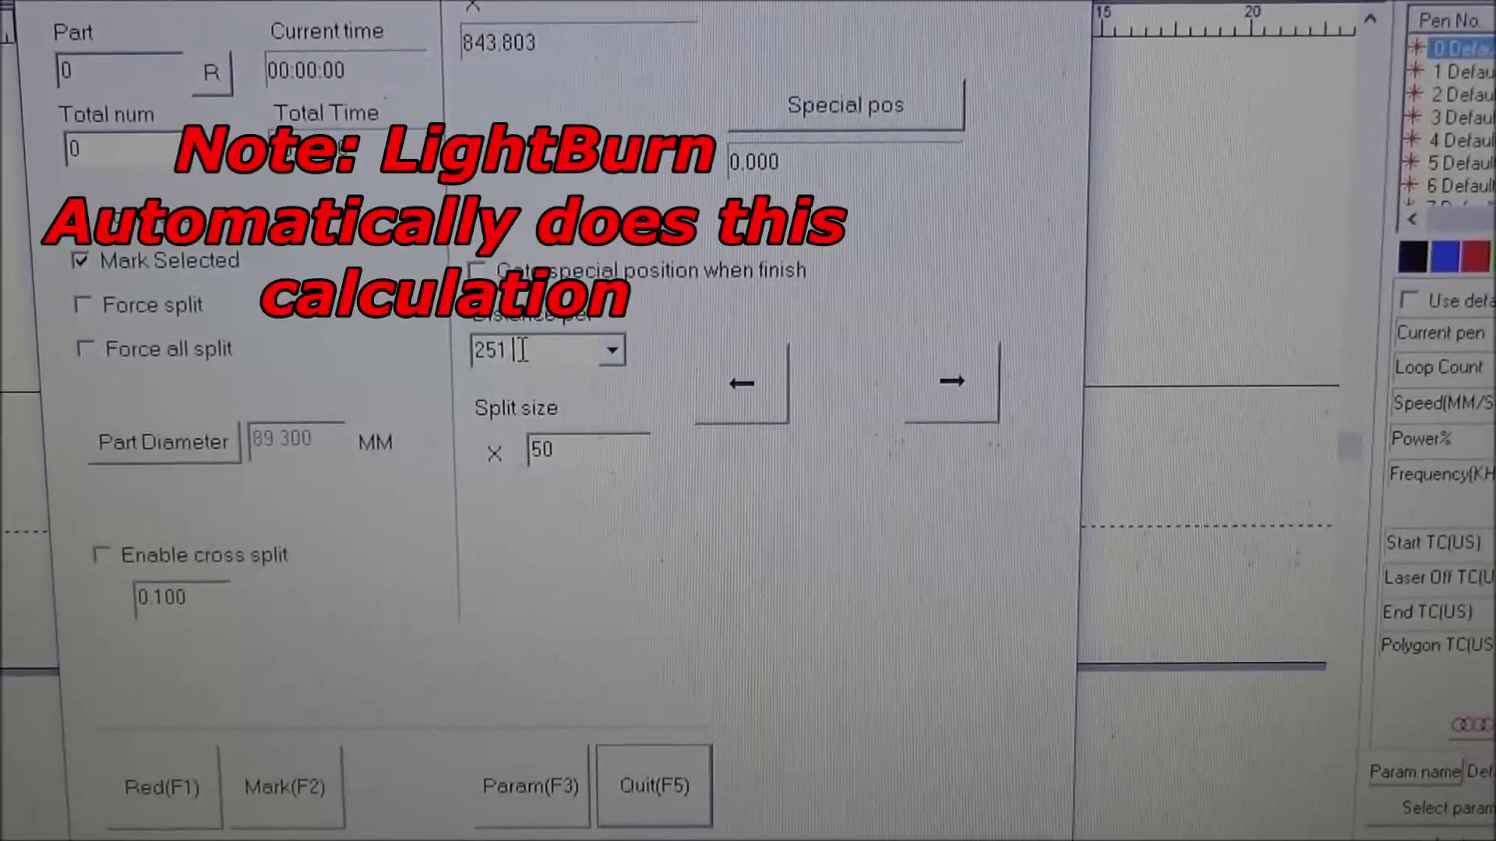
text(.2)
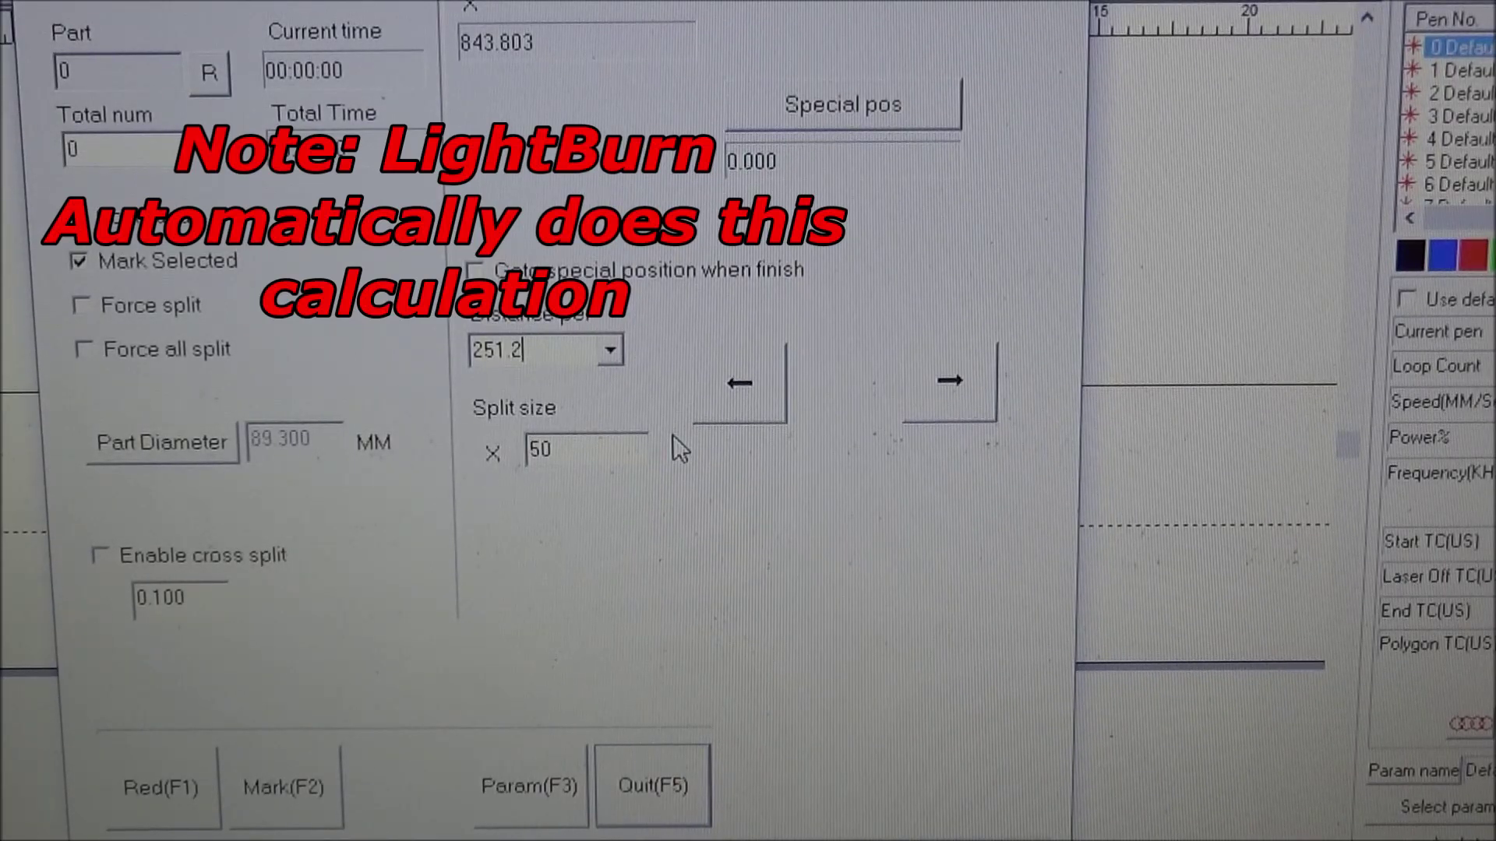
With a 251.2 step, jog the axis backward from 843.803 to 592.603, then forward.
click(739, 384)
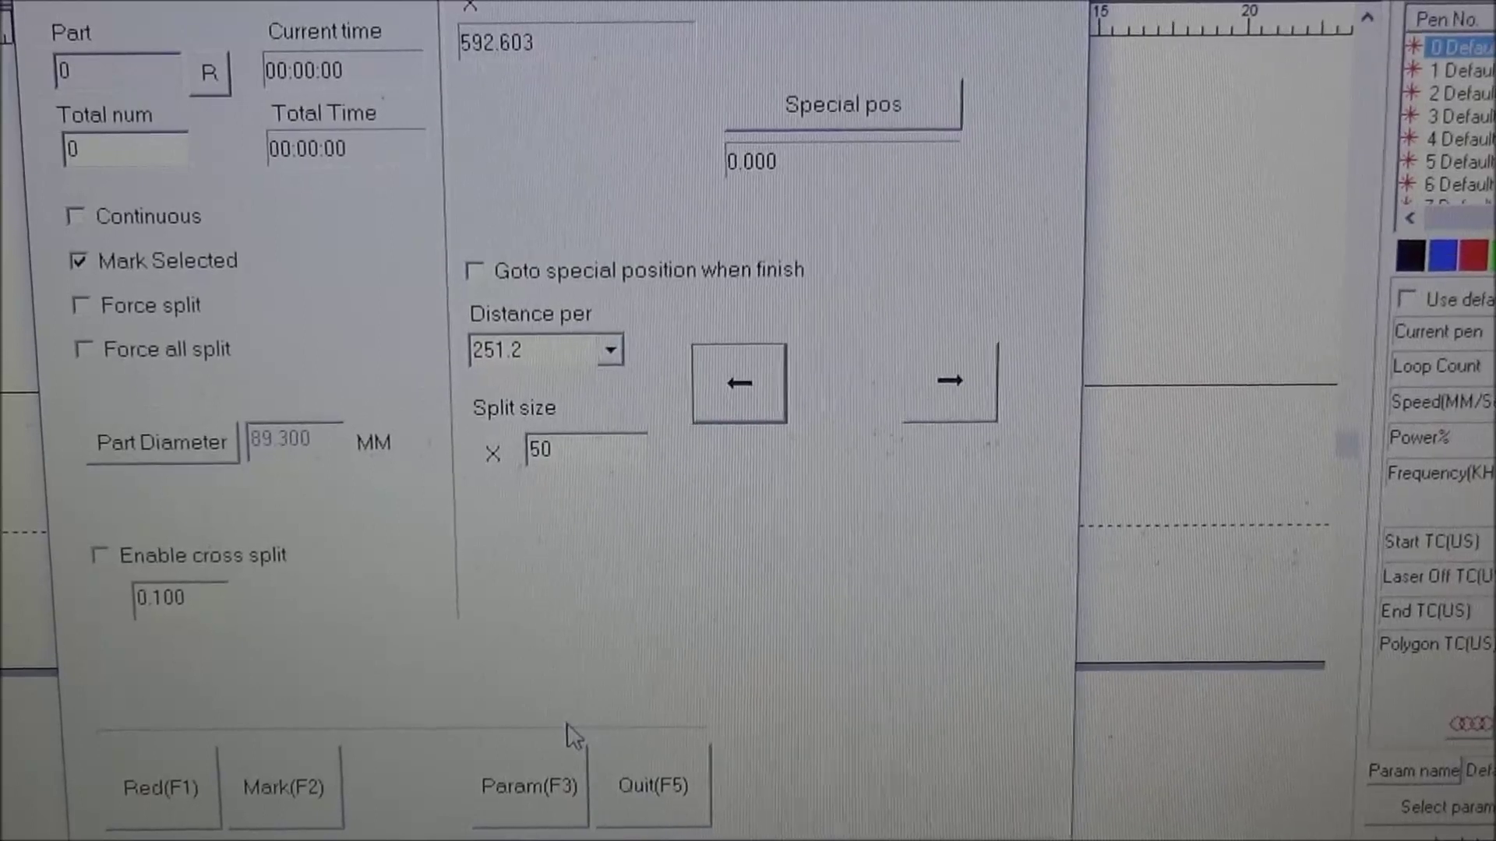
click(947, 391)
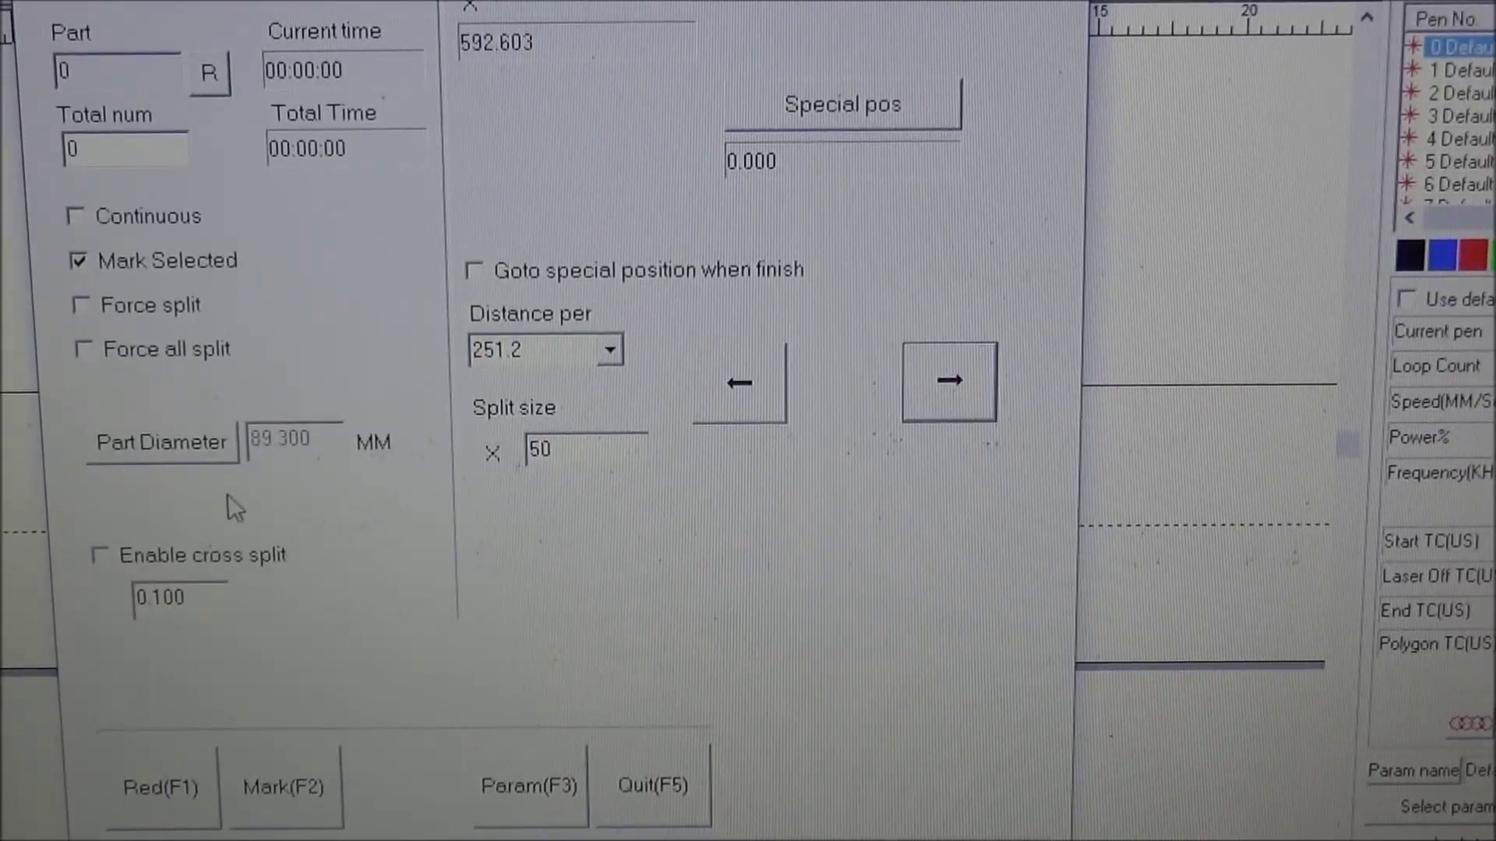
Set the part diameter to 80 mm and jog the part forward to position 28.499.
click(194, 450)
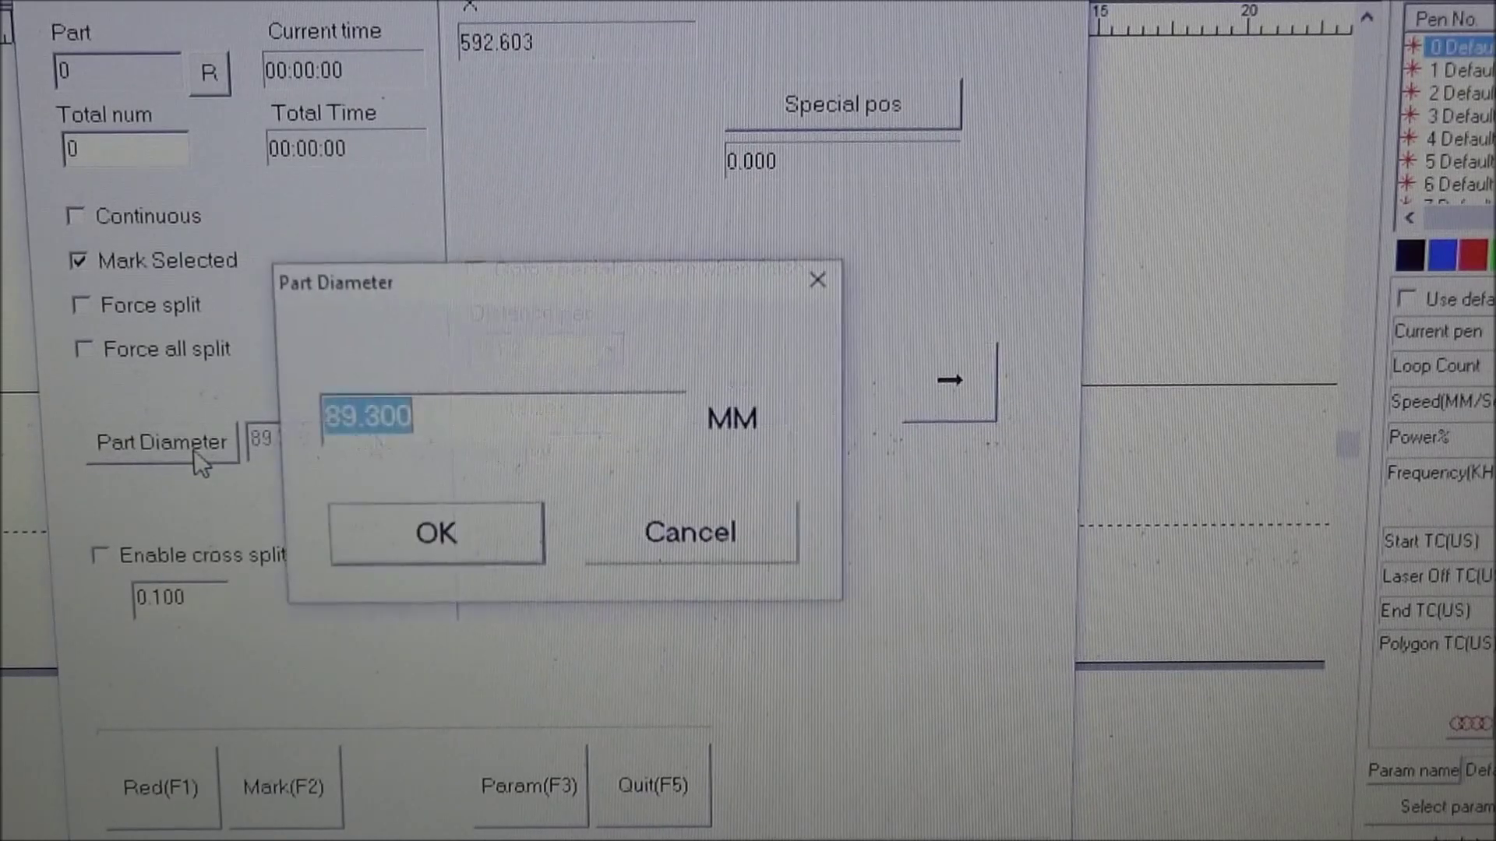
text(8)
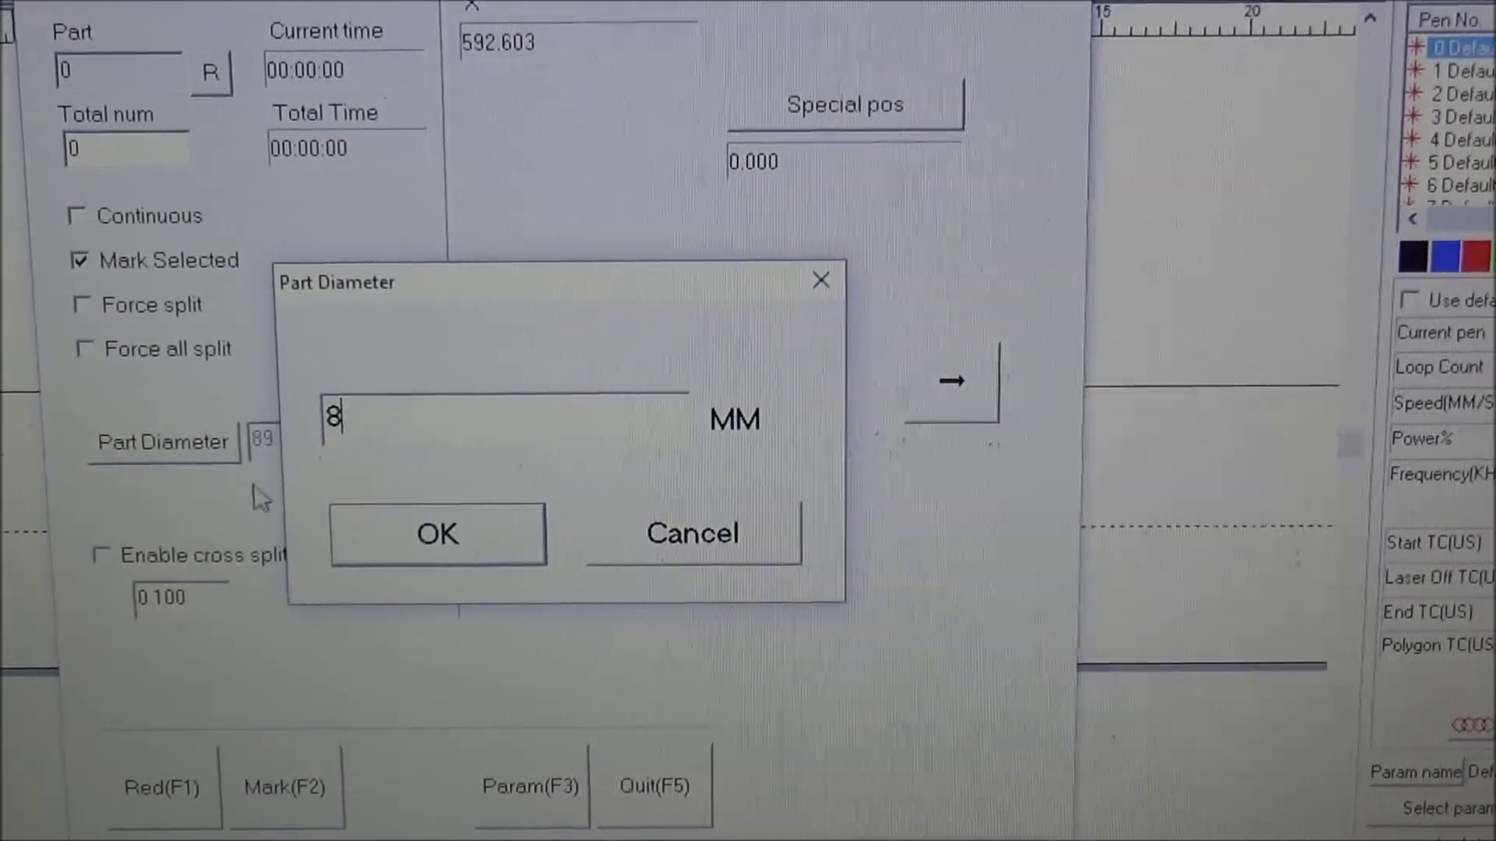
text(0)
key(Return)
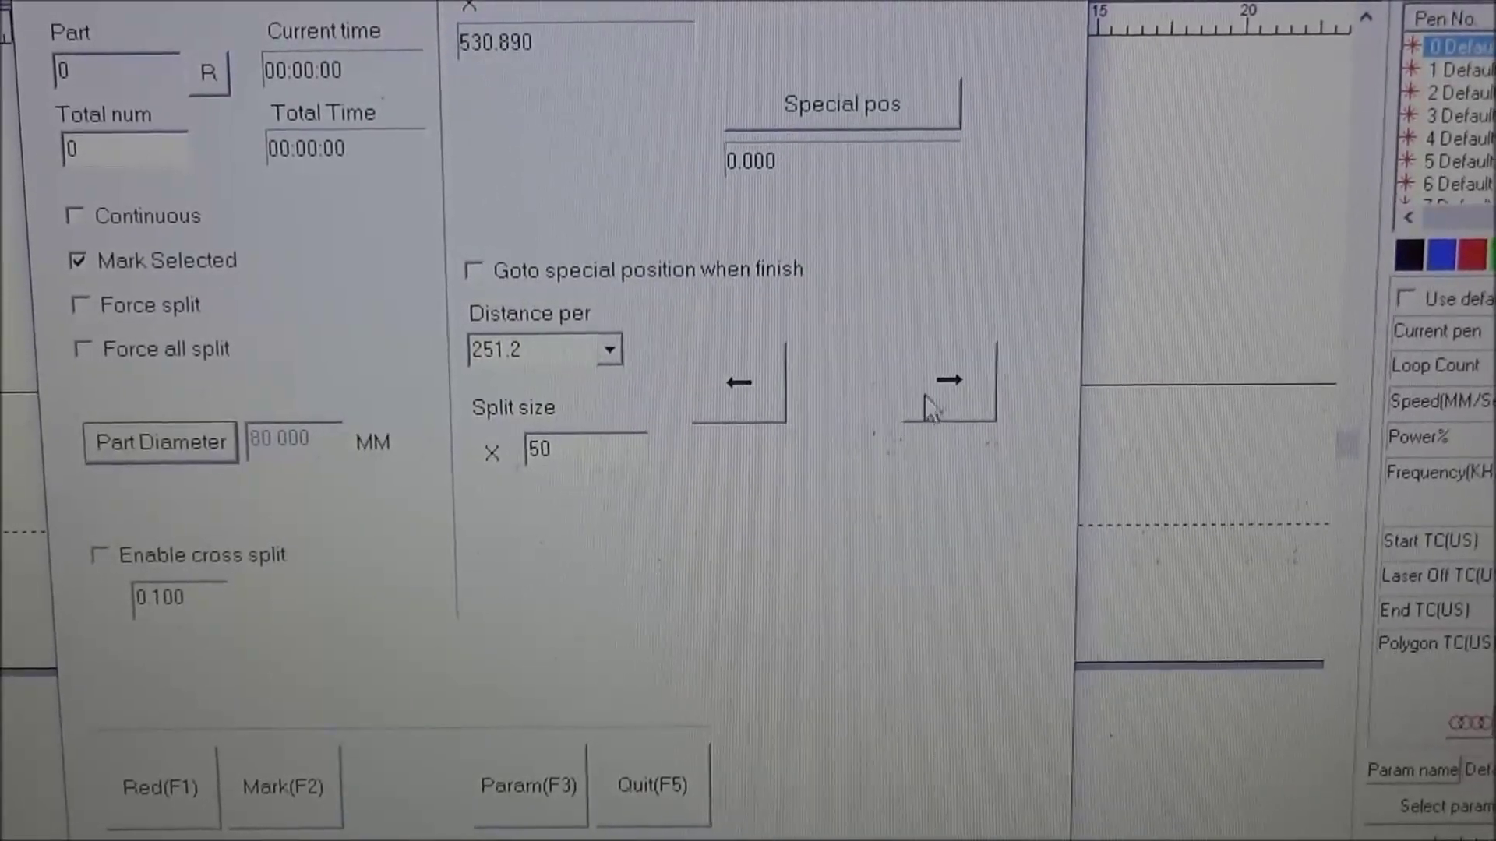
click(965, 378)
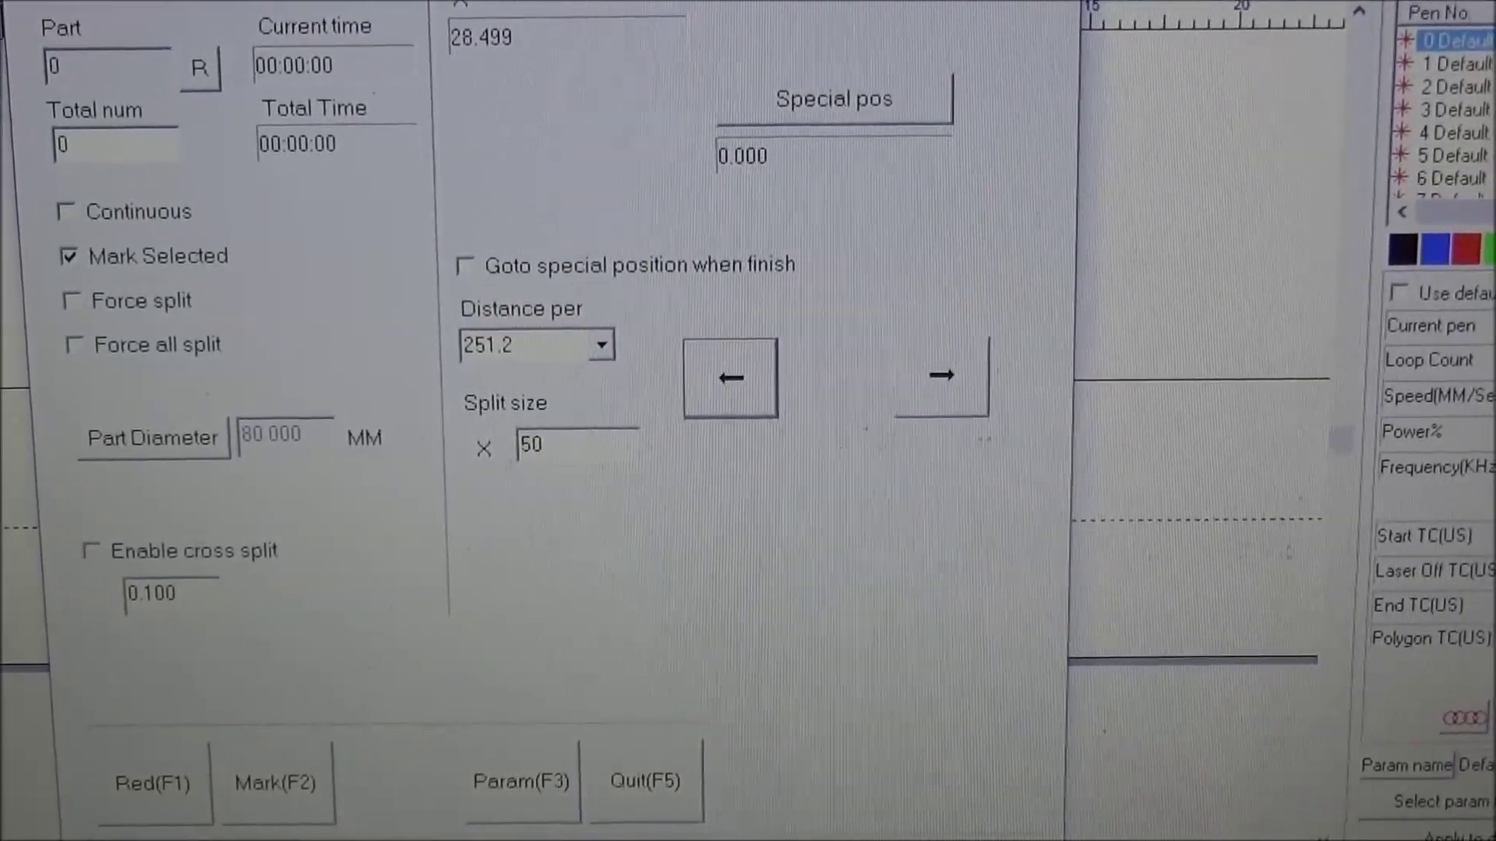
Set the part diameter to 89.3 mm and distance per step to 0.05, then quit.
click(176, 442)
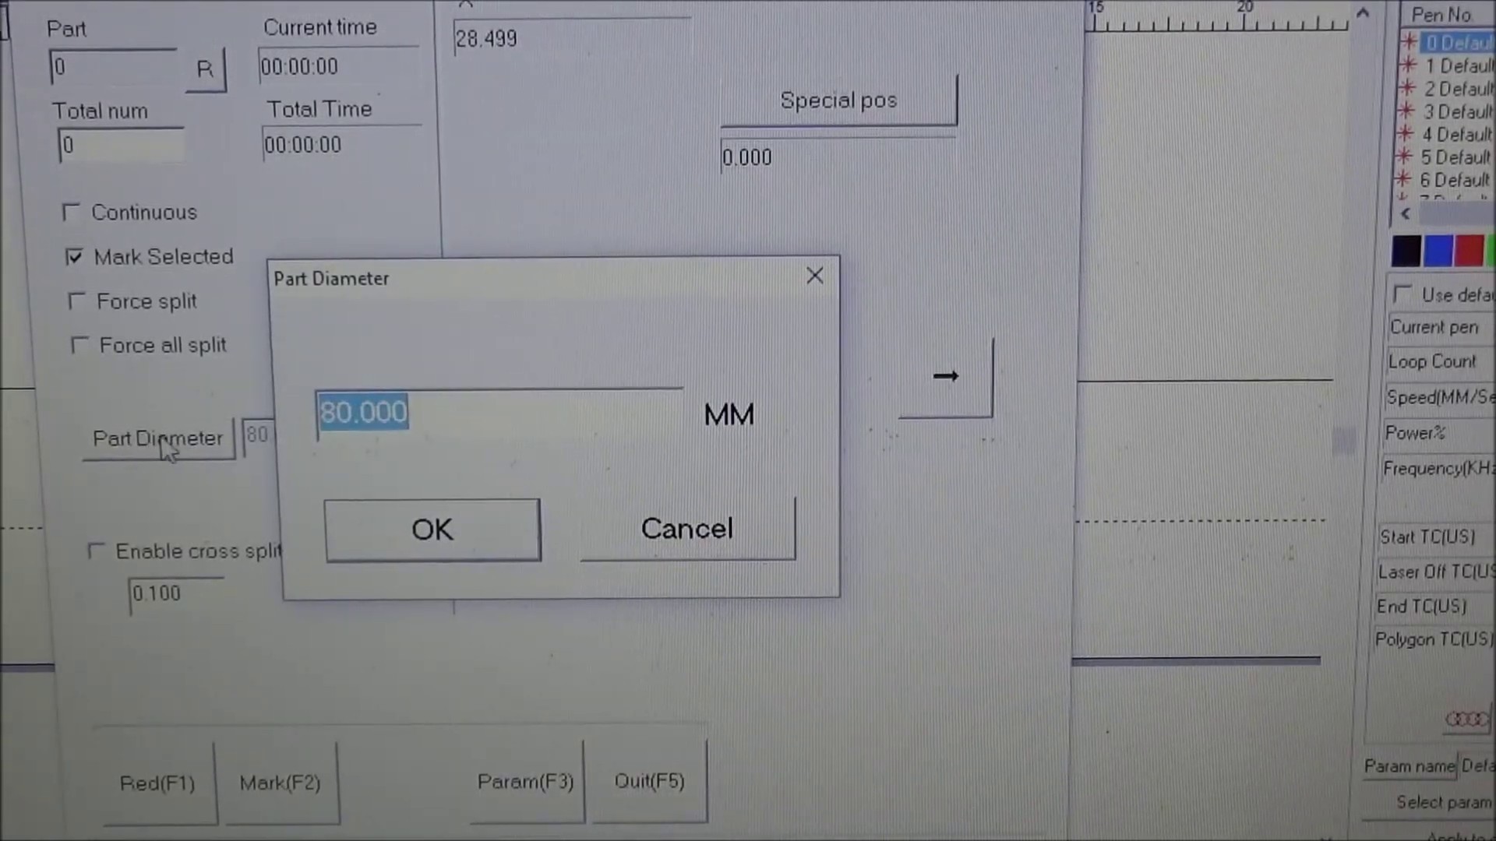
text(89.3)
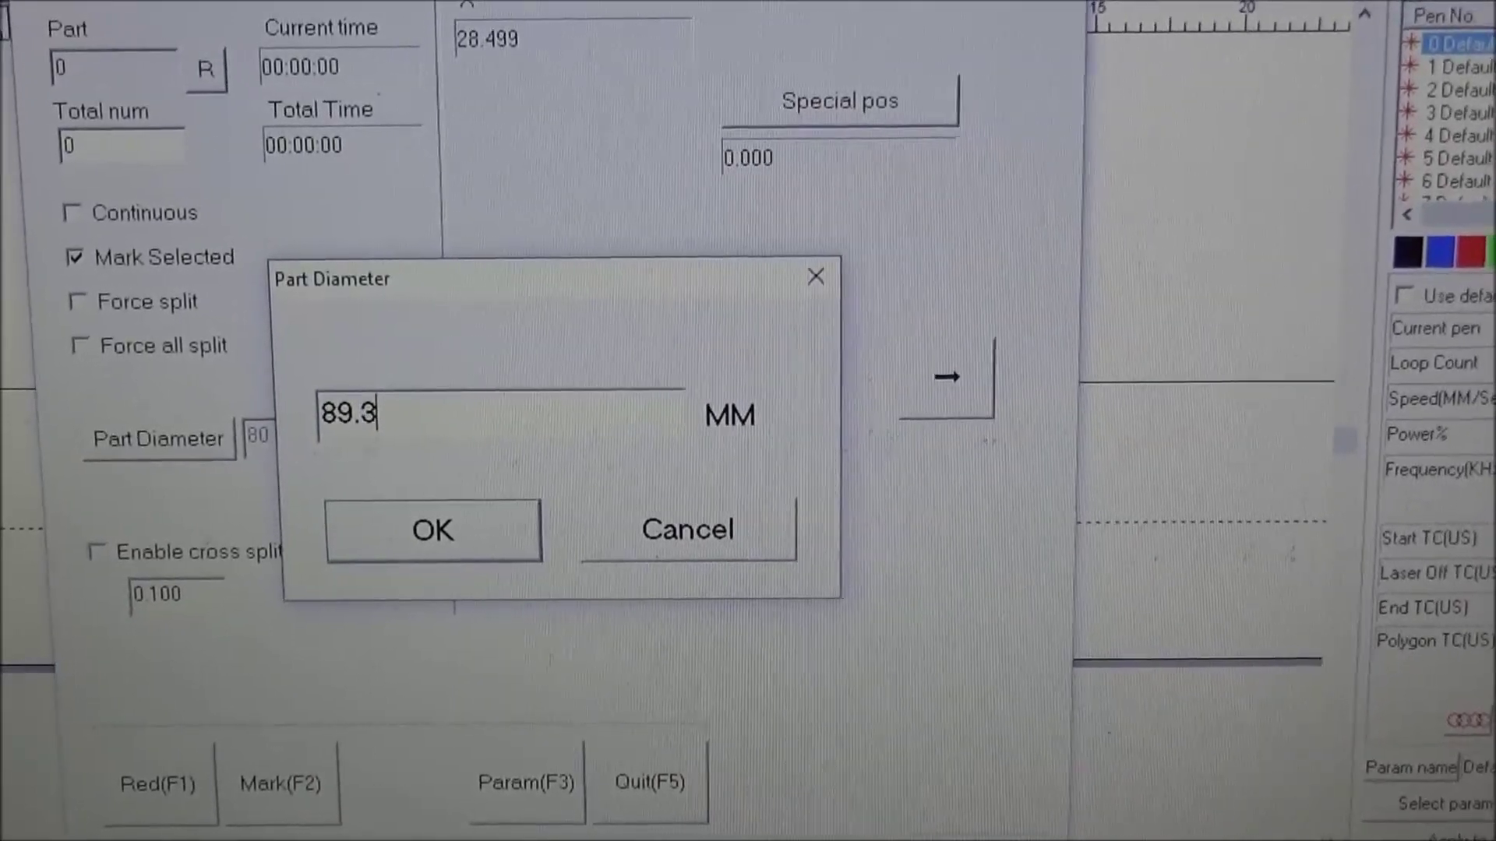
key(Return)
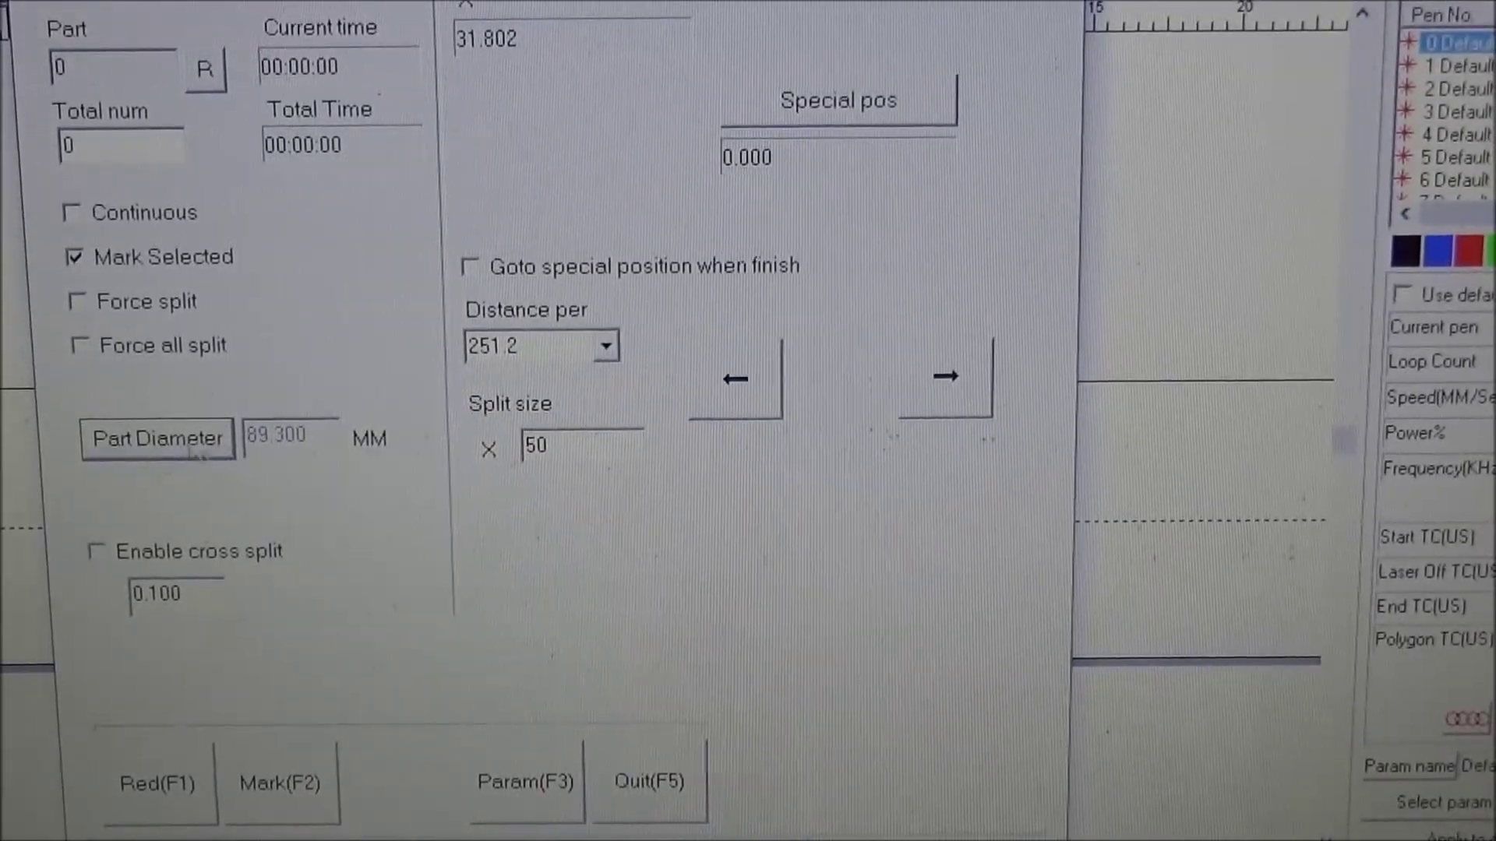
click(605, 347)
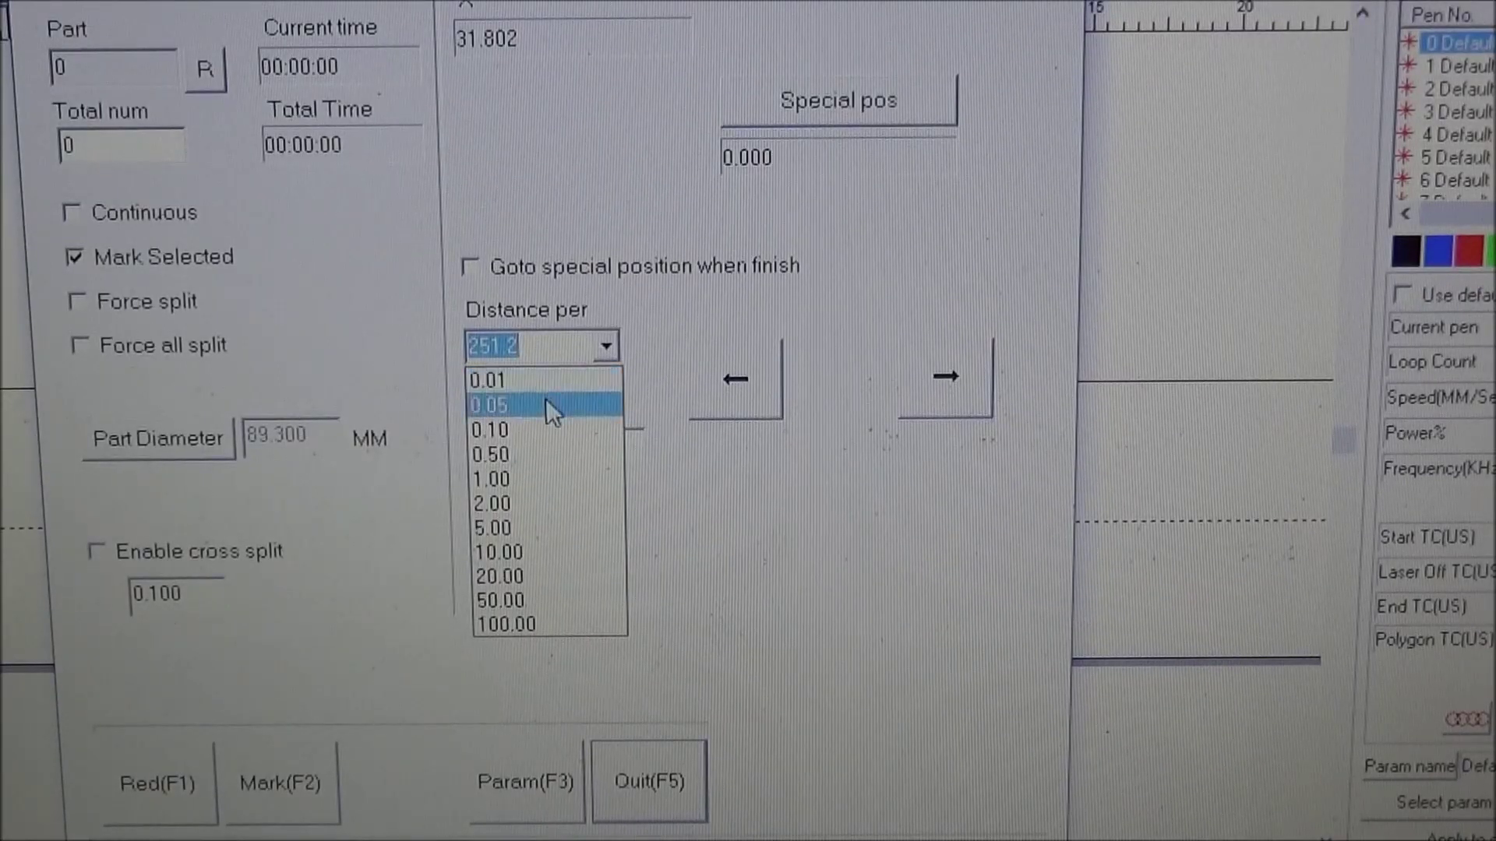
click(546, 401)
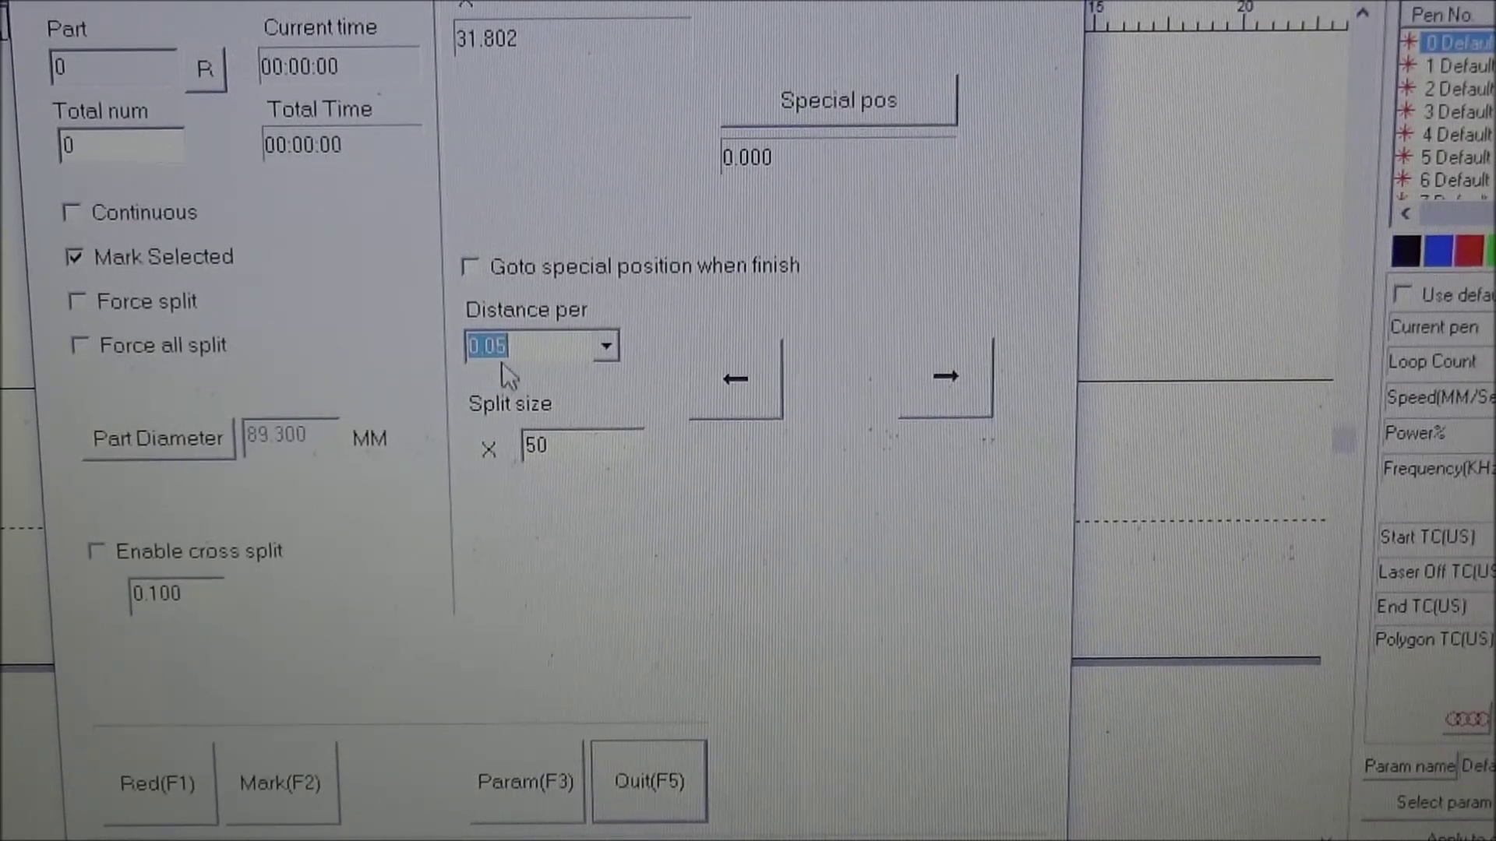
click(662, 803)
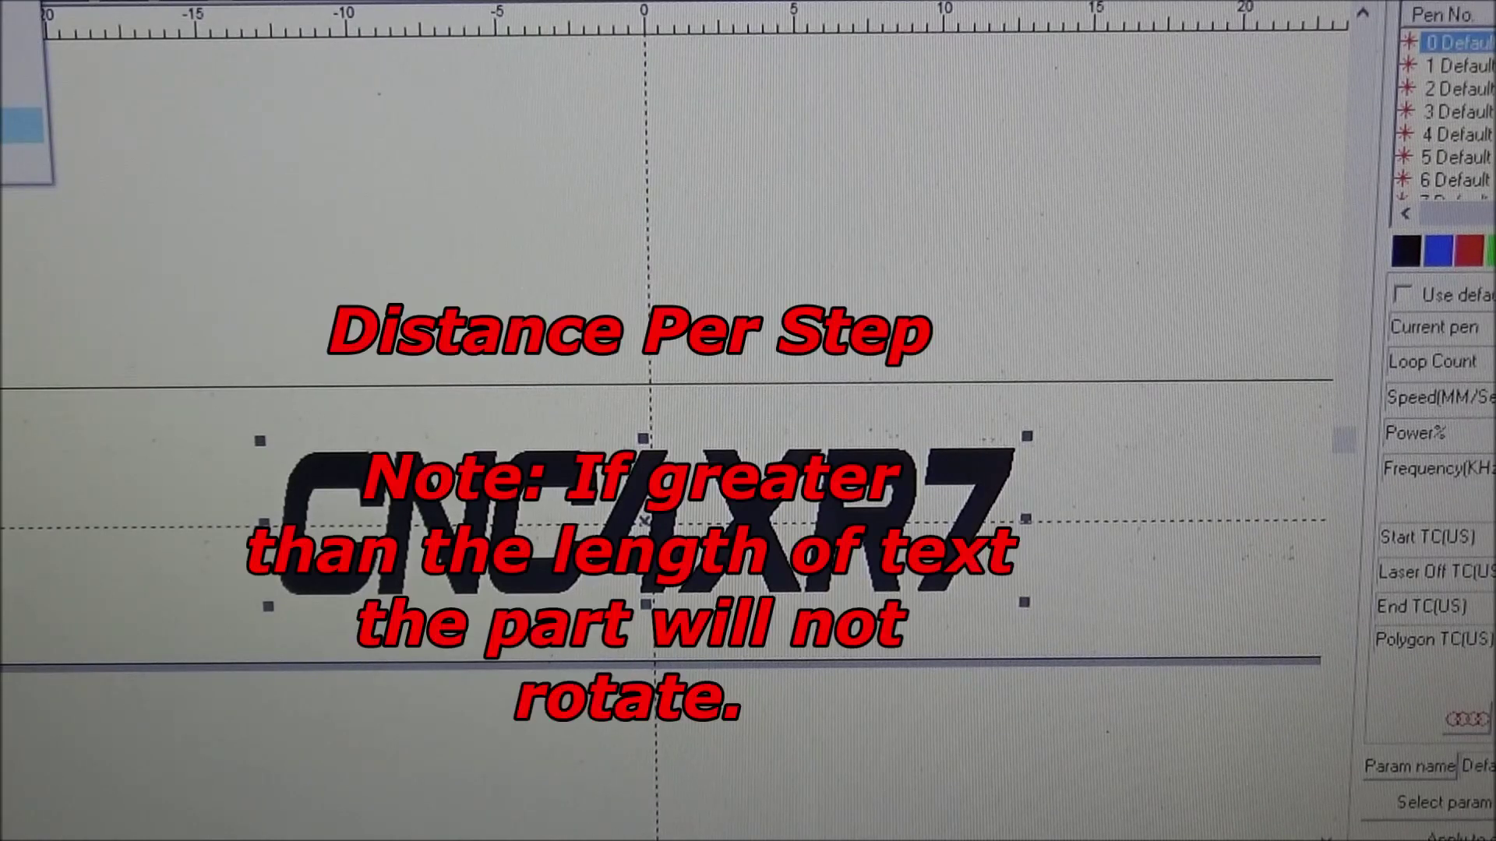
key(Return)
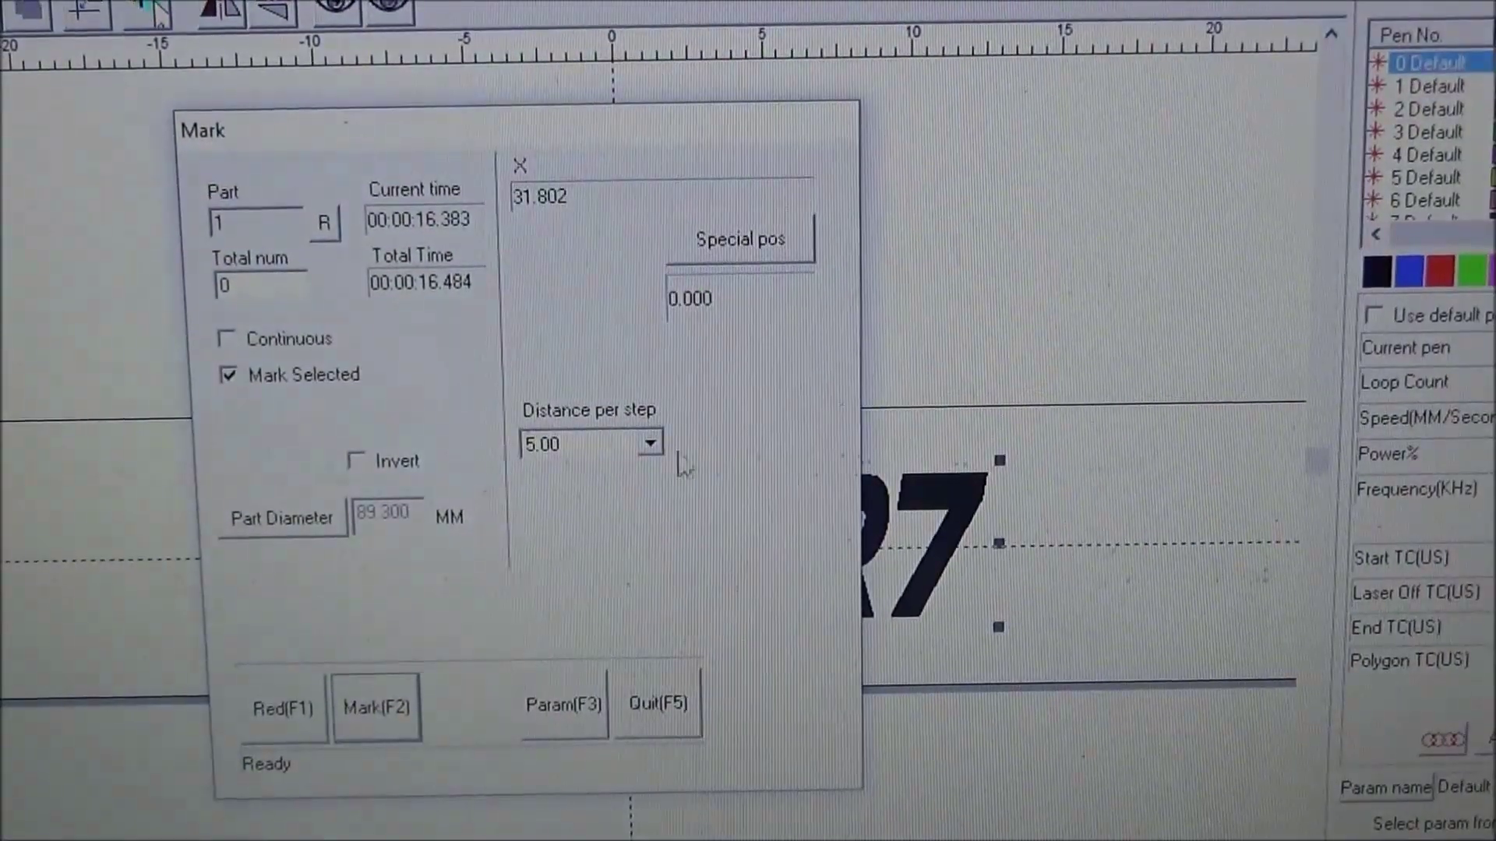
Choose a 0.05 distance per step, reset the part count from 2 to 0, and quit.
click(652, 446)
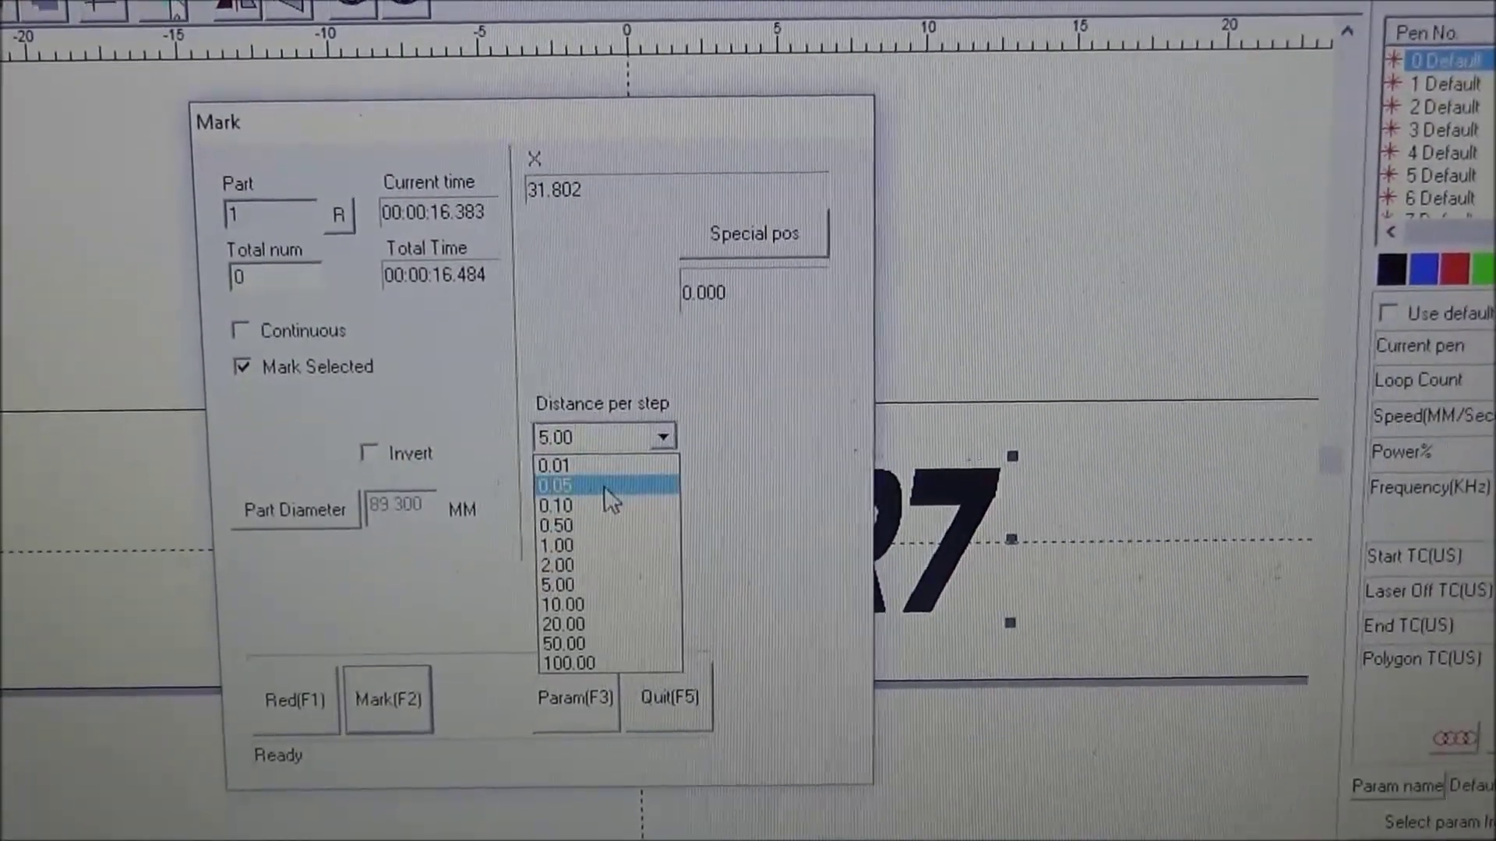
click(608, 489)
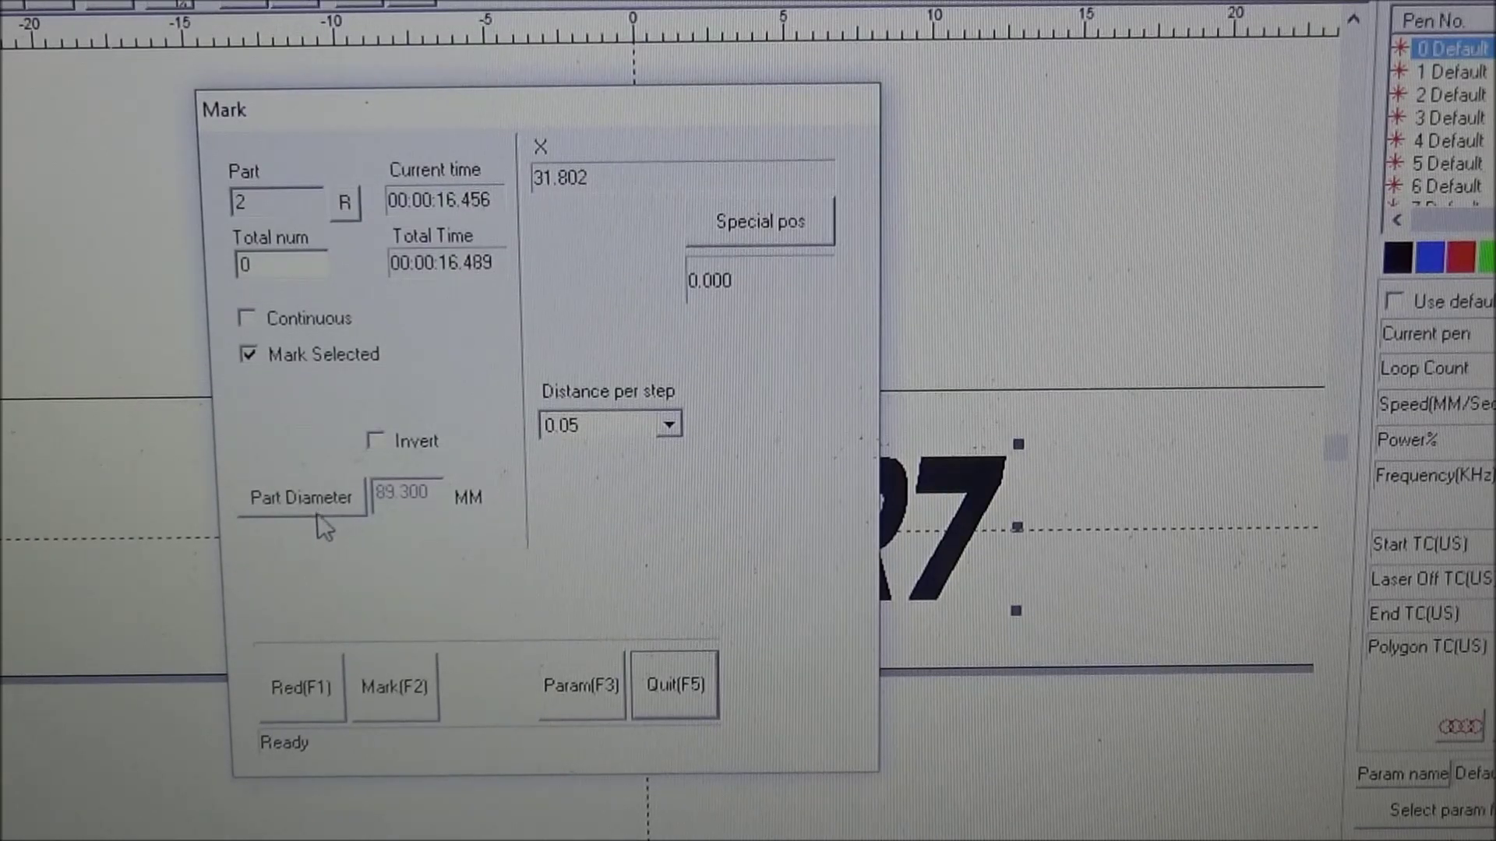
click(356, 215)
key(F5)
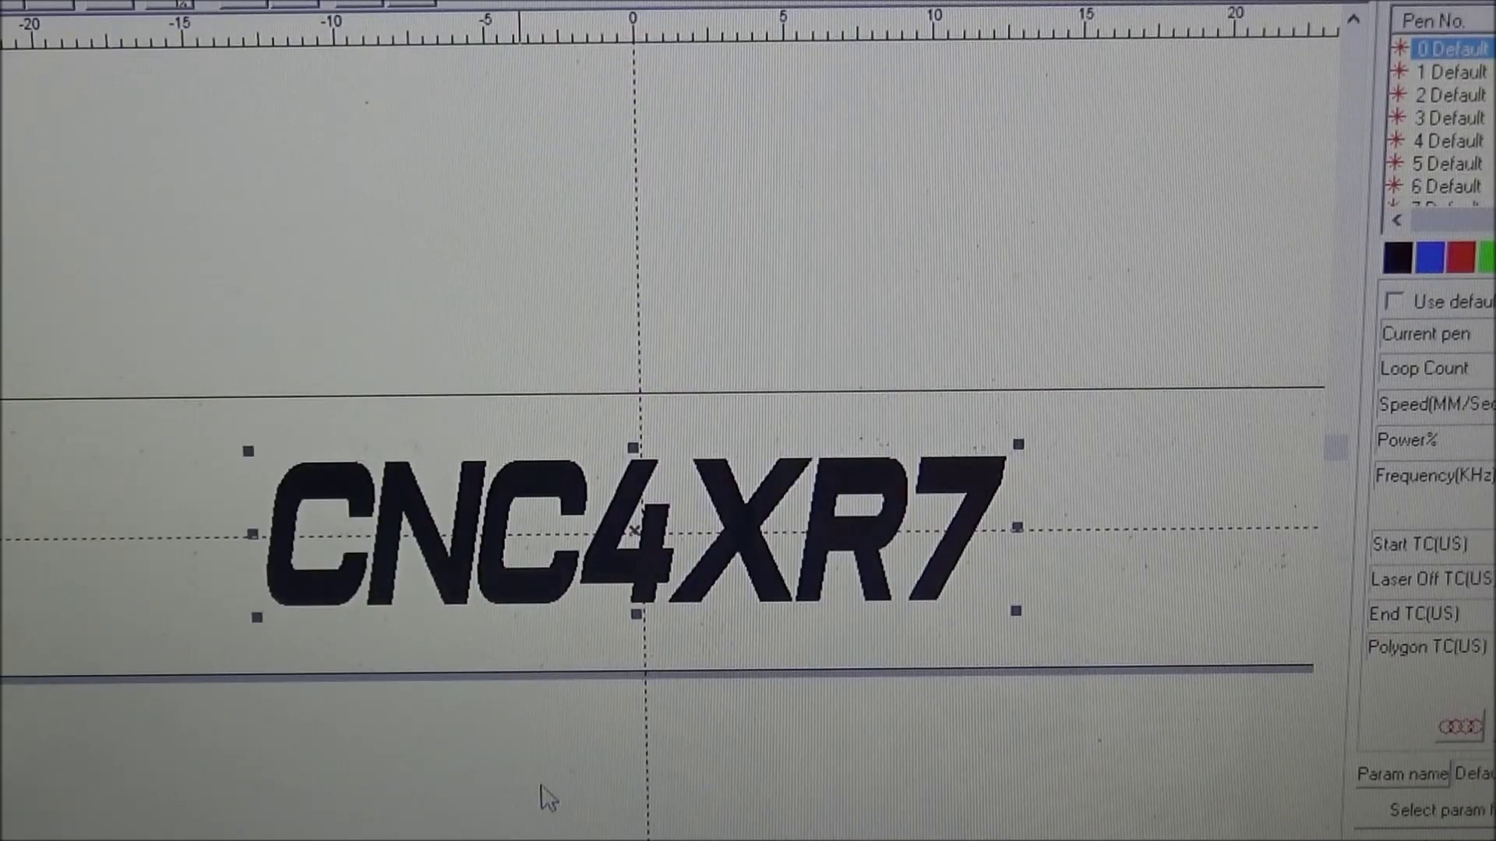